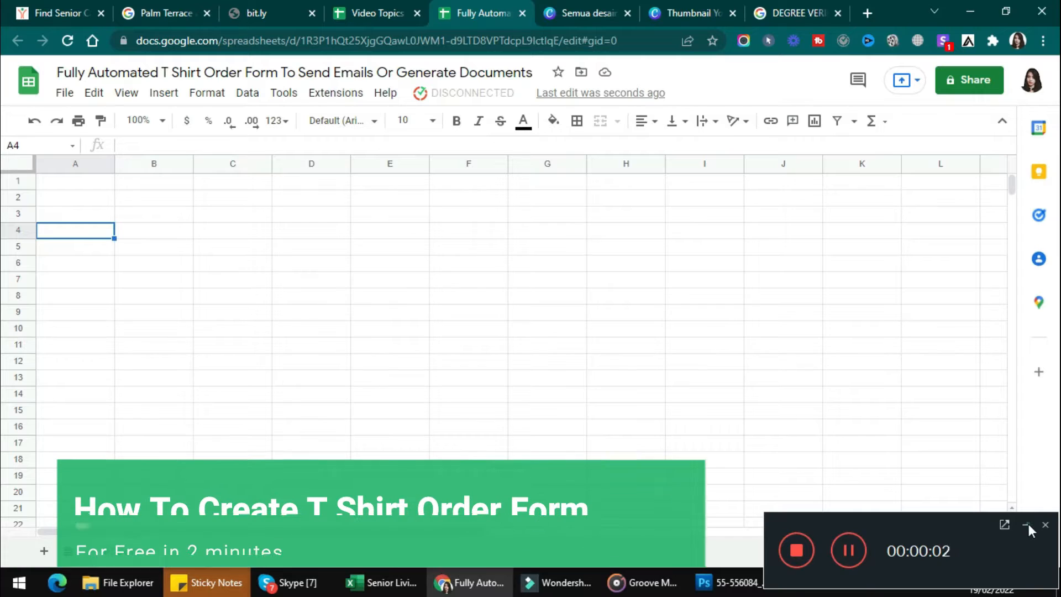
# Step: Load the Kulfi Forms template named T Shirt Order Form into the empty spreadsheet
pyautogui.click(1025, 525)
pyautogui.click(95, 182)
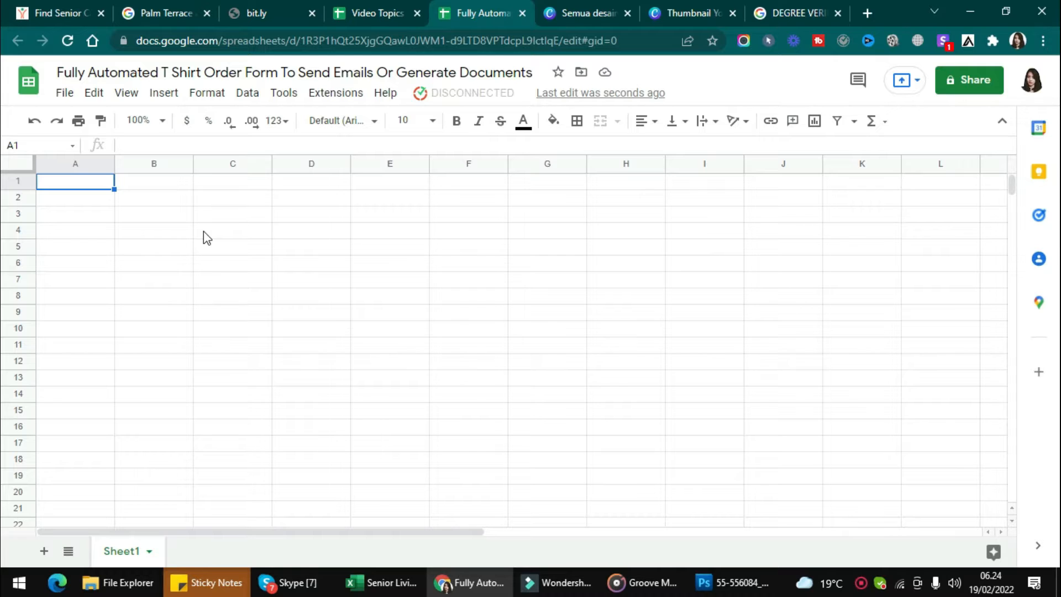
pyautogui.click(349, 94)
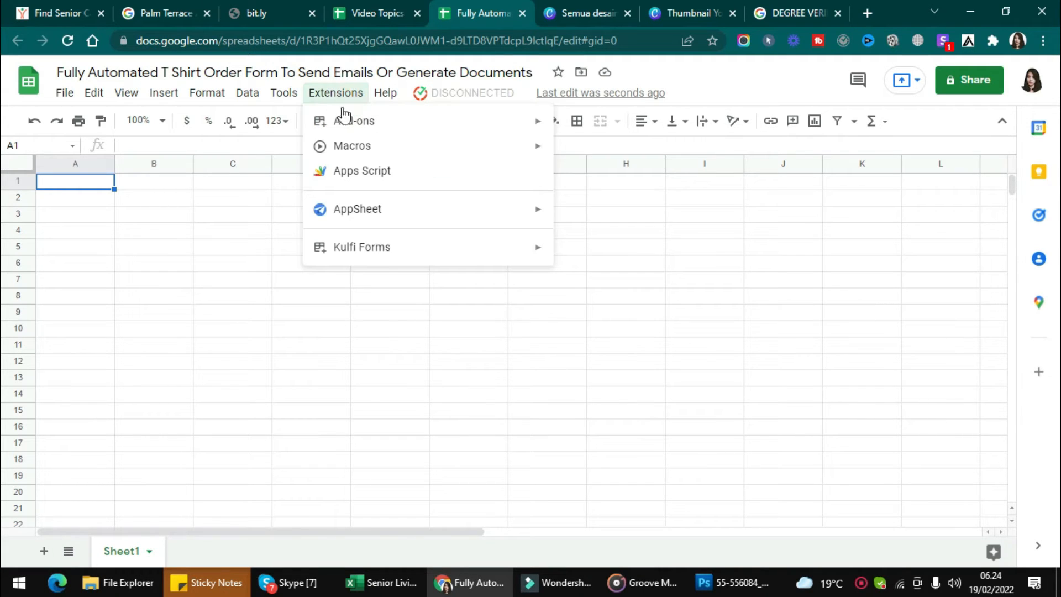
pyautogui.click(468, 250)
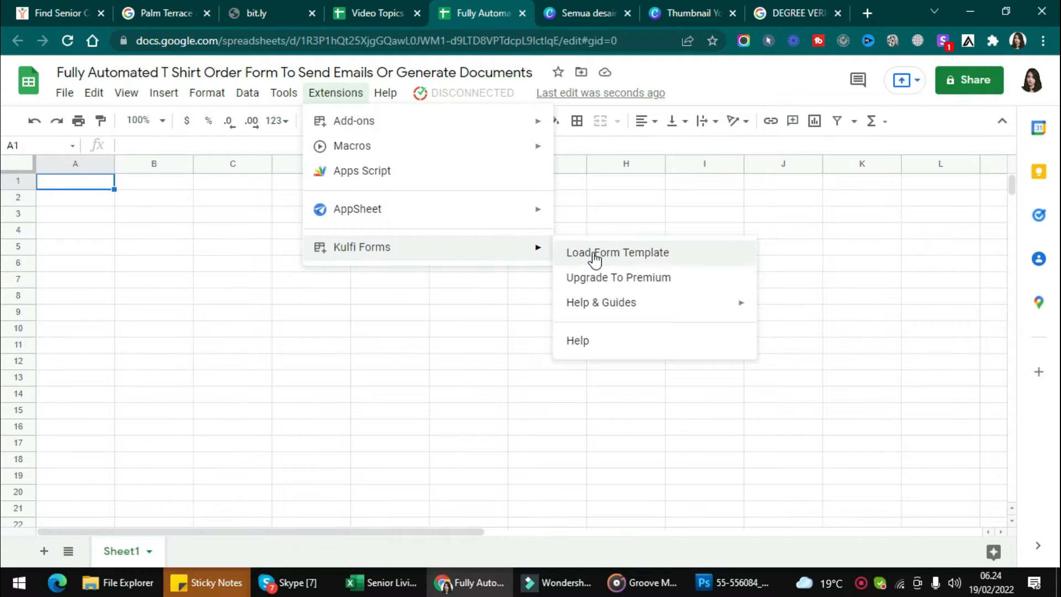
pyautogui.click(591, 254)
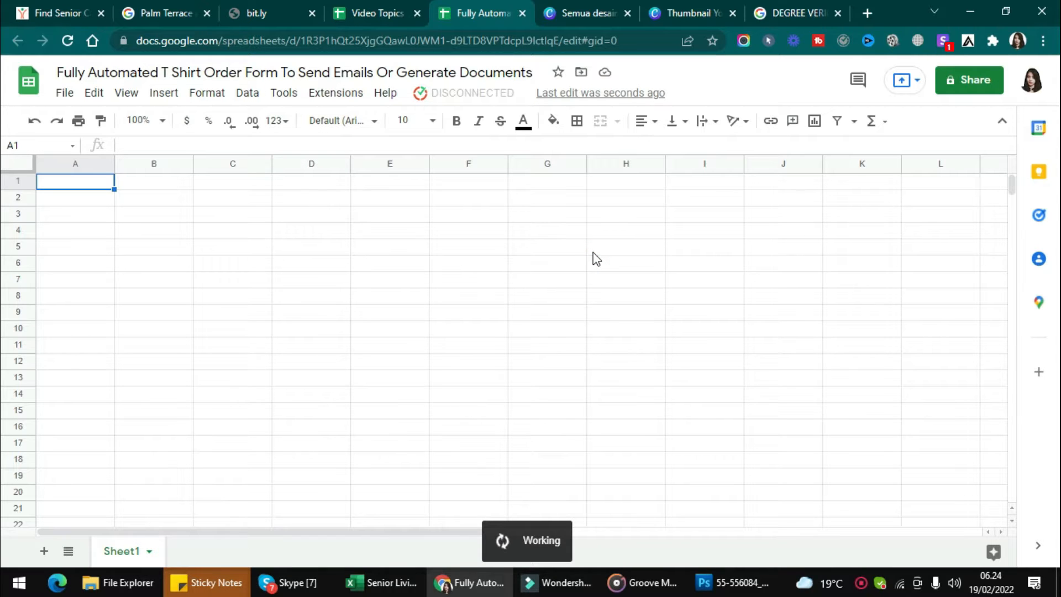
pyautogui.write('T')
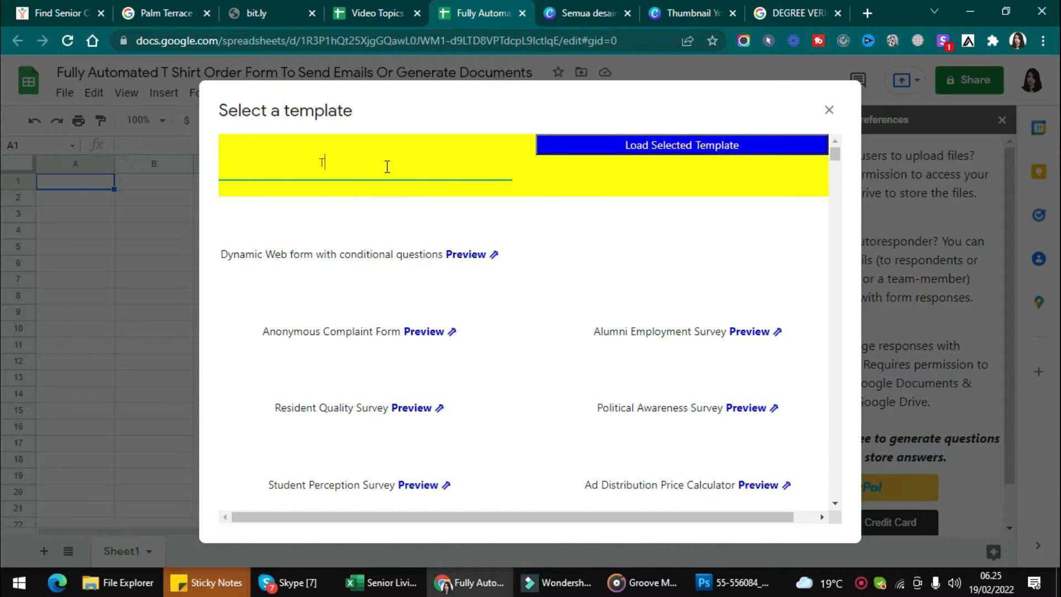
pyautogui.write(' S')
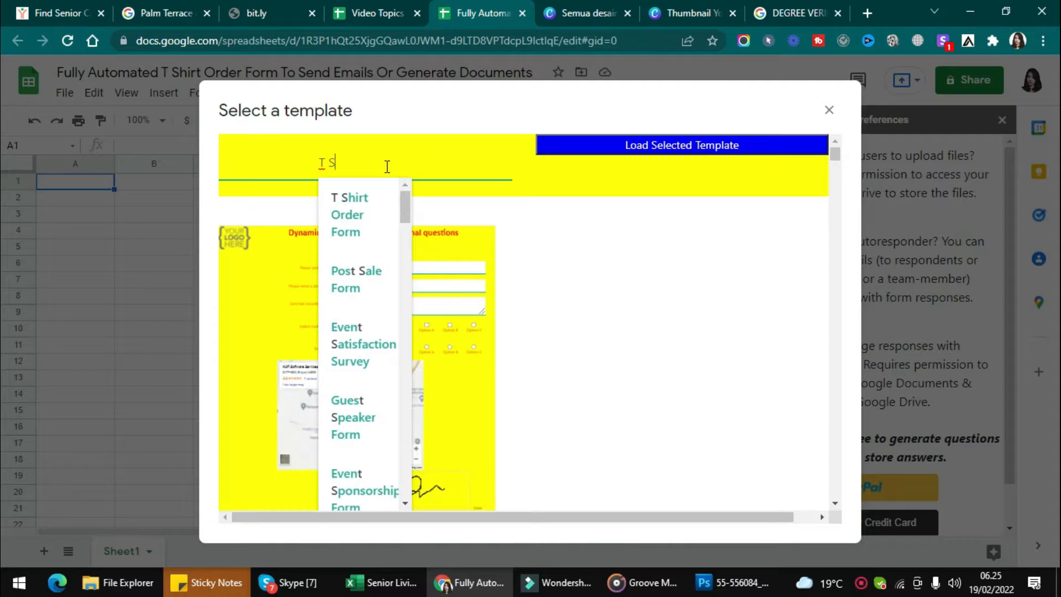
pyautogui.click(392, 207)
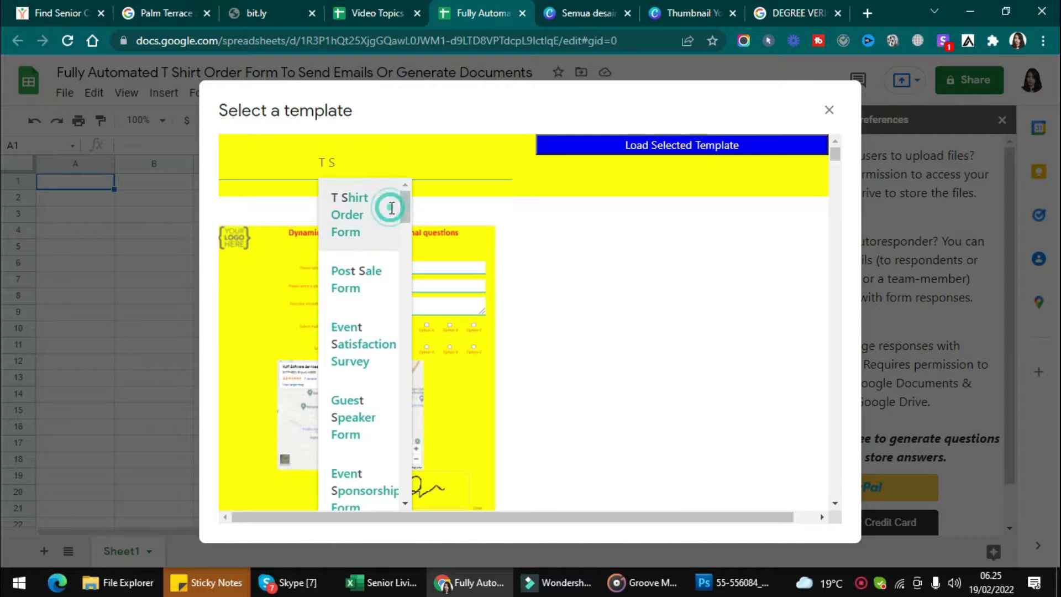
pyautogui.click(663, 149)
# Step: Look through the template's Dashboard, Responses, Questions and Settings sheets
pyautogui.click(516, 553)
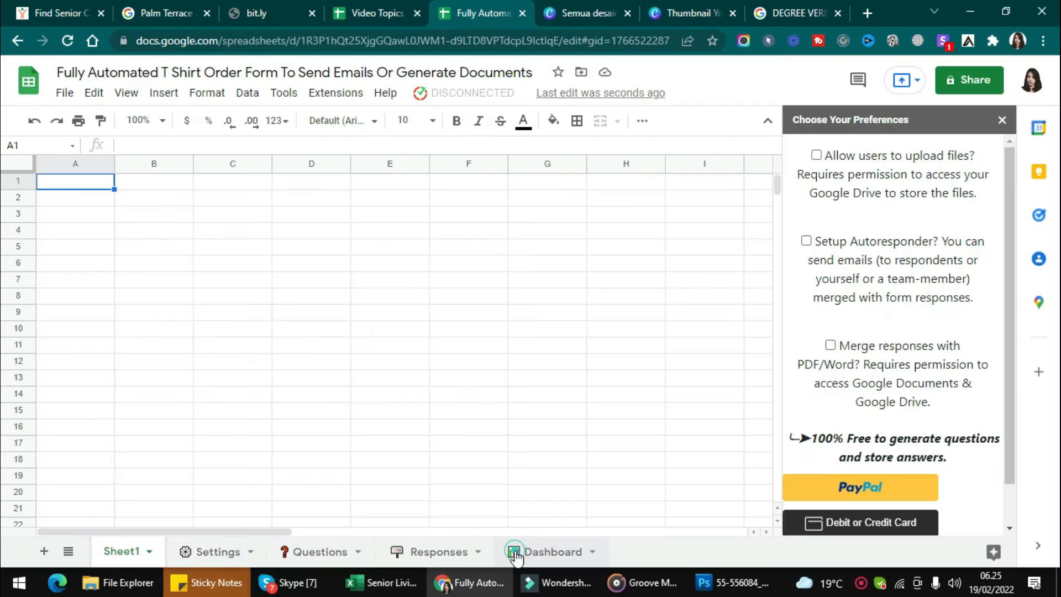
pyautogui.click(447, 553)
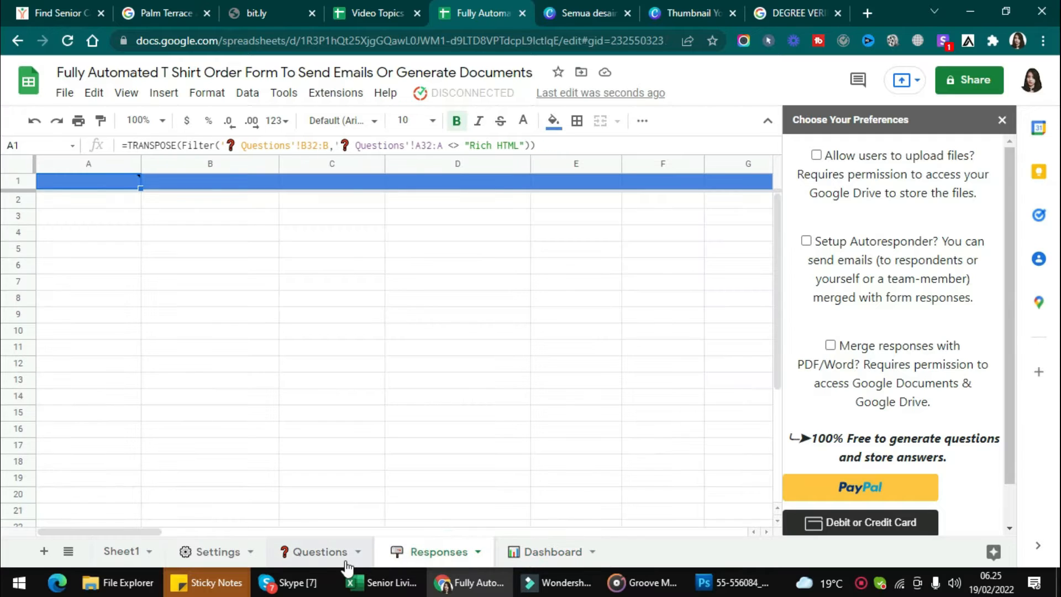
pyautogui.click(320, 551)
pyautogui.click(219, 552)
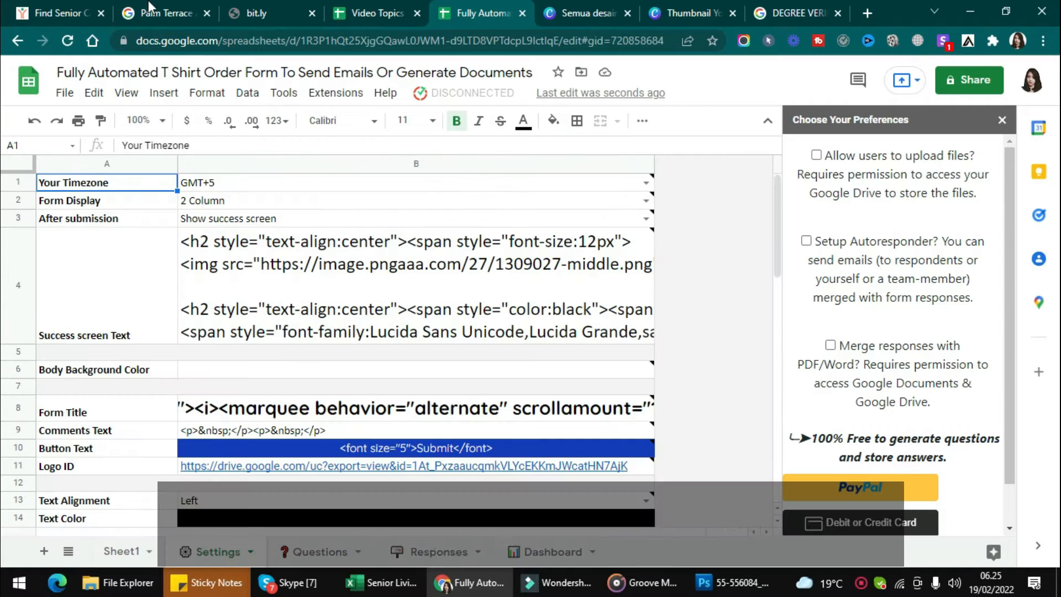
# Step: Request the Kulfi Forms link and grant Kulfi_Forms_ClientScript access with the existing Google account
pyautogui.click(461, 103)
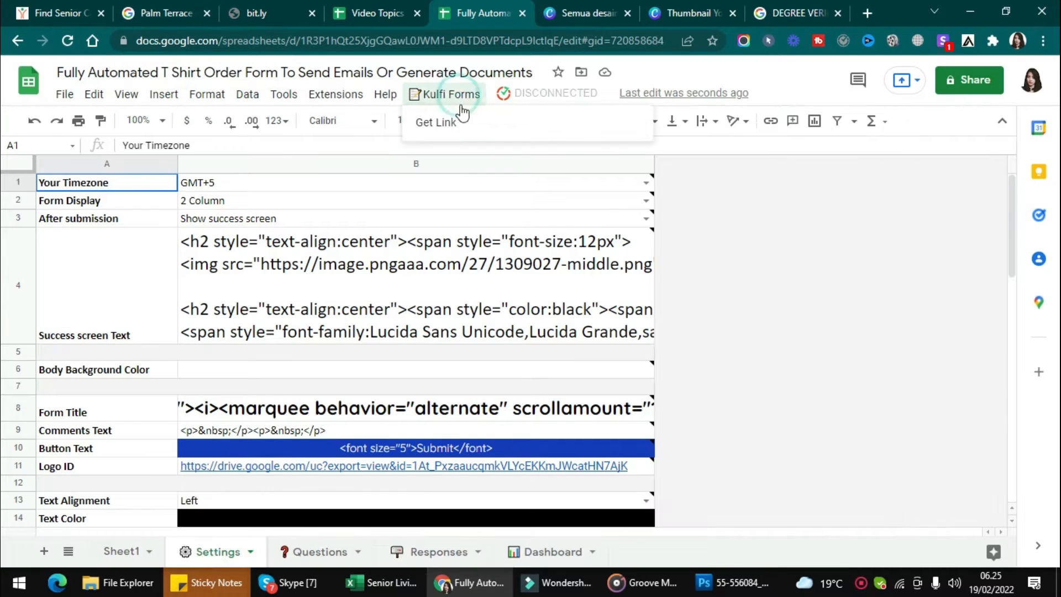
pyautogui.click(463, 118)
pyautogui.click(559, 356)
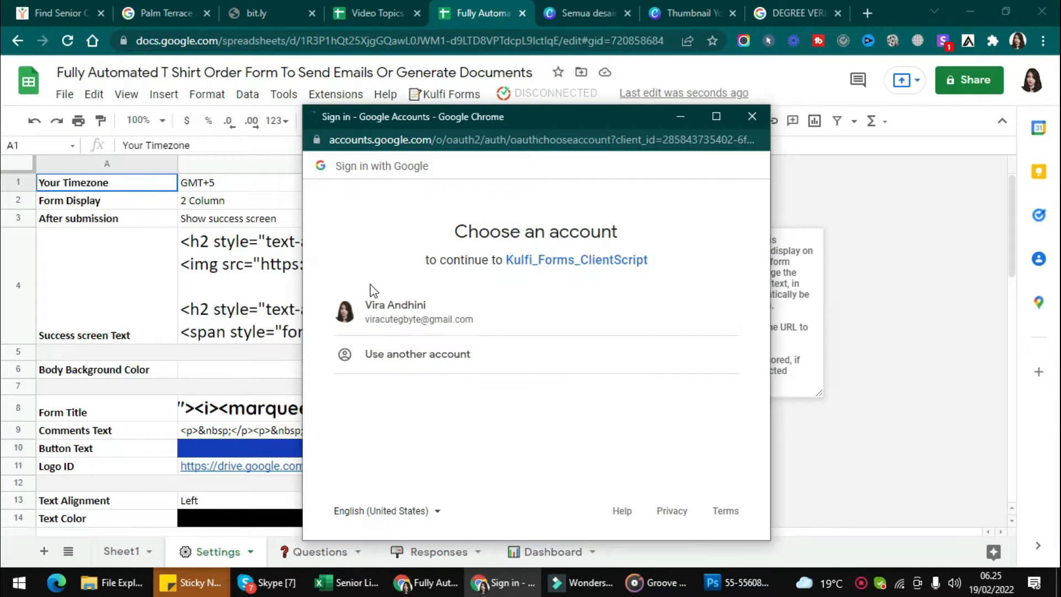
pyautogui.click(376, 301)
pyautogui.click(348, 421)
pyautogui.scroll(-1, 362, 425)
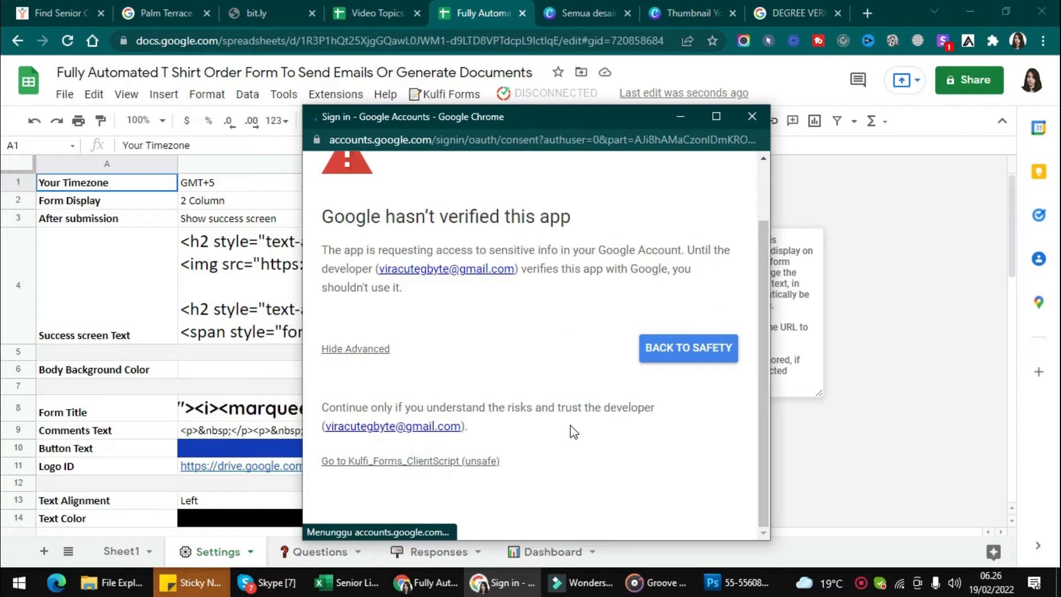
pyautogui.scroll(-5, 572, 431)
pyautogui.click(644, 435)
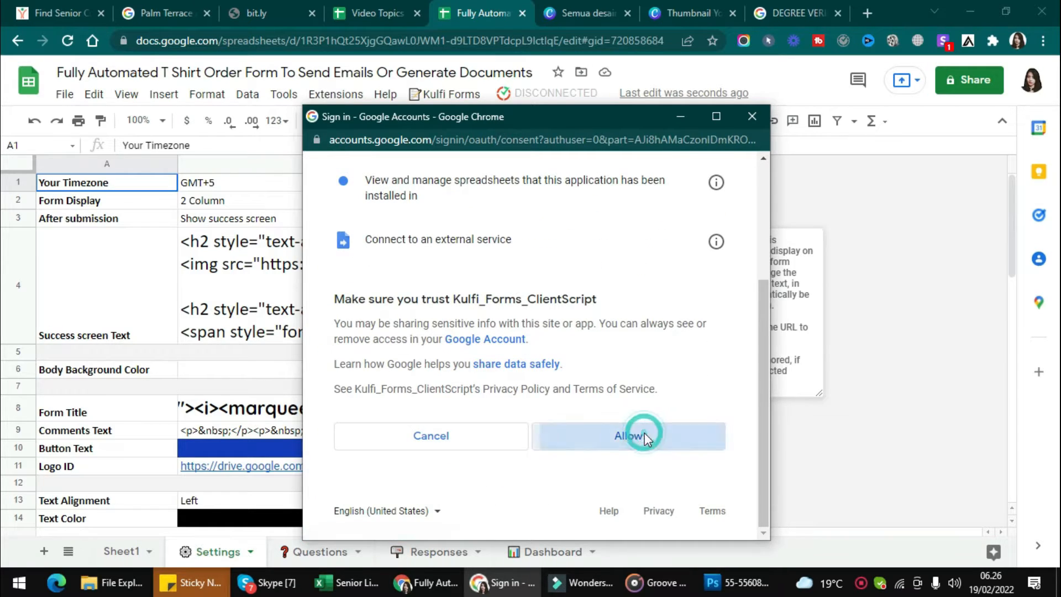
# Step: Copy the generated form link and open it in a new browser tab to review the T-shirt order form
pyautogui.hotkey('ctrl', 'c')
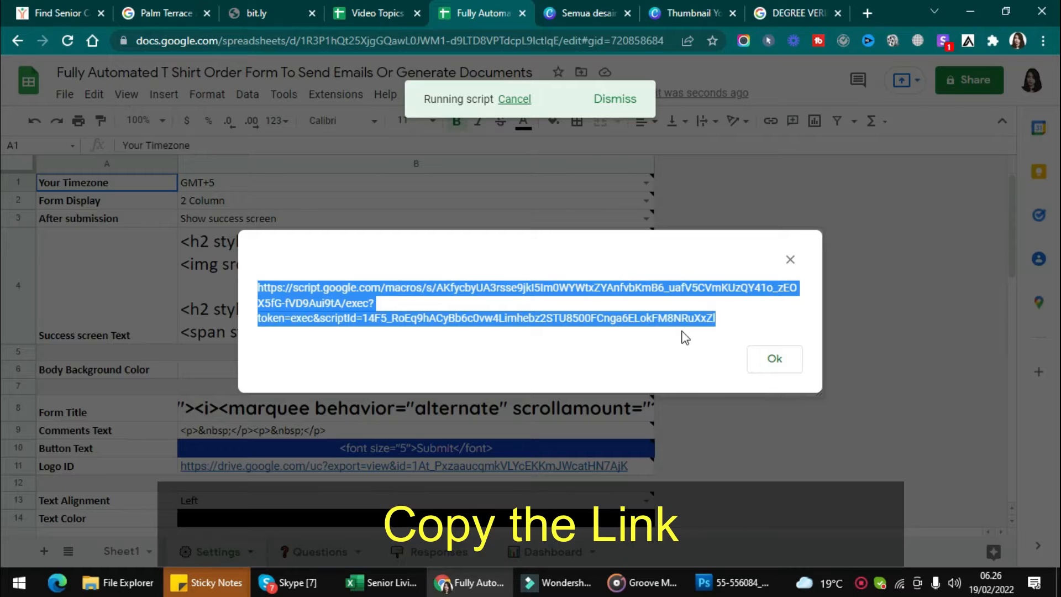
pyautogui.hotkey('ctrl', 't')
pyautogui.hotkey('ctrl', 'v')
pyautogui.press('Return')
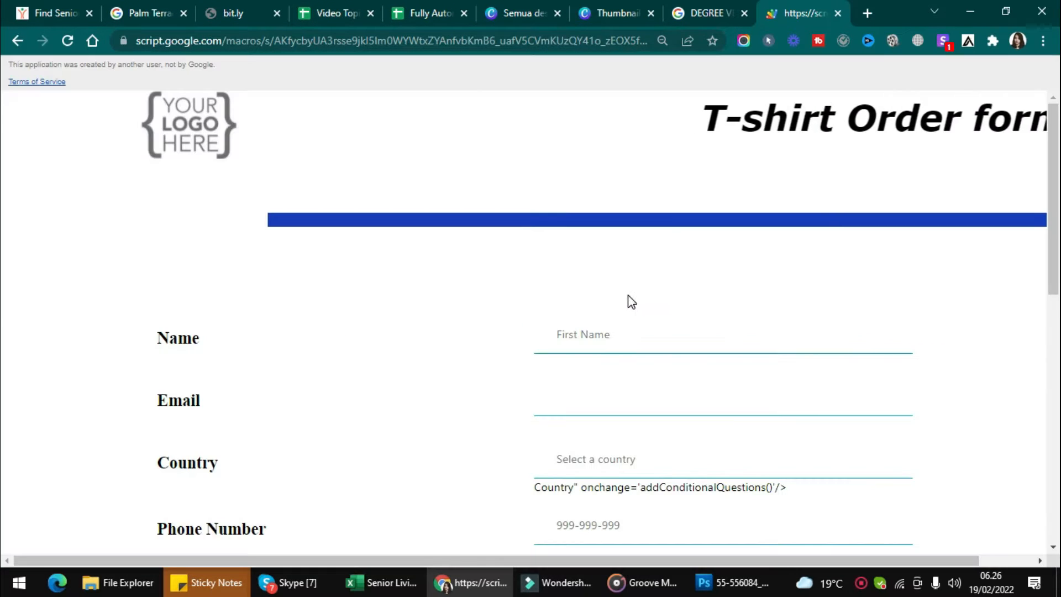
pyautogui.scroll(-10, 630, 296)
pyautogui.scroll(10, 629, 295)
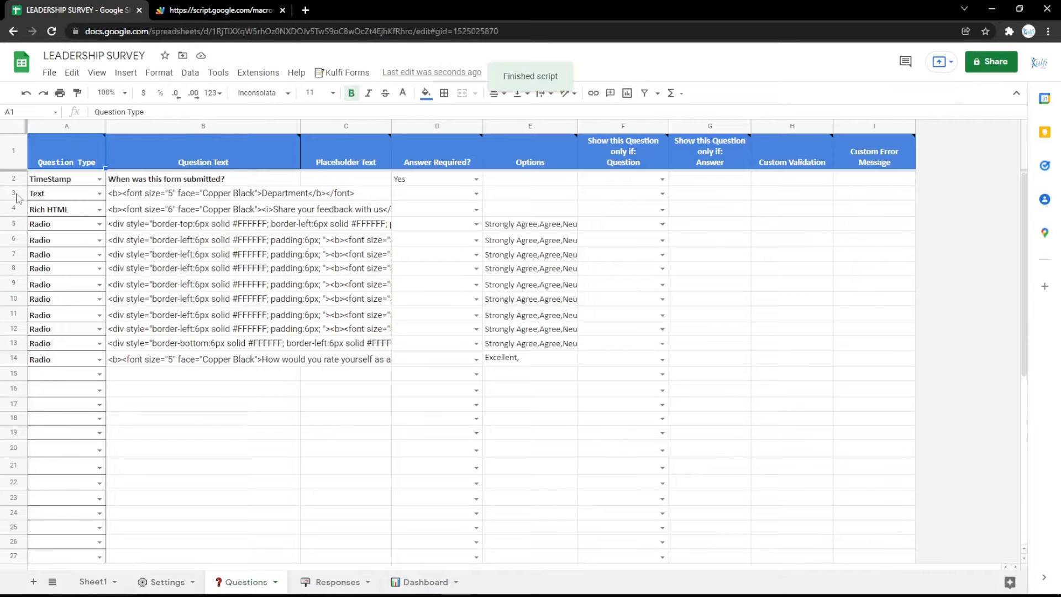
# Step: Insert a row above the Department question in the Questions sheet and set its question type to Text
pyautogui.rightClick(16, 198)
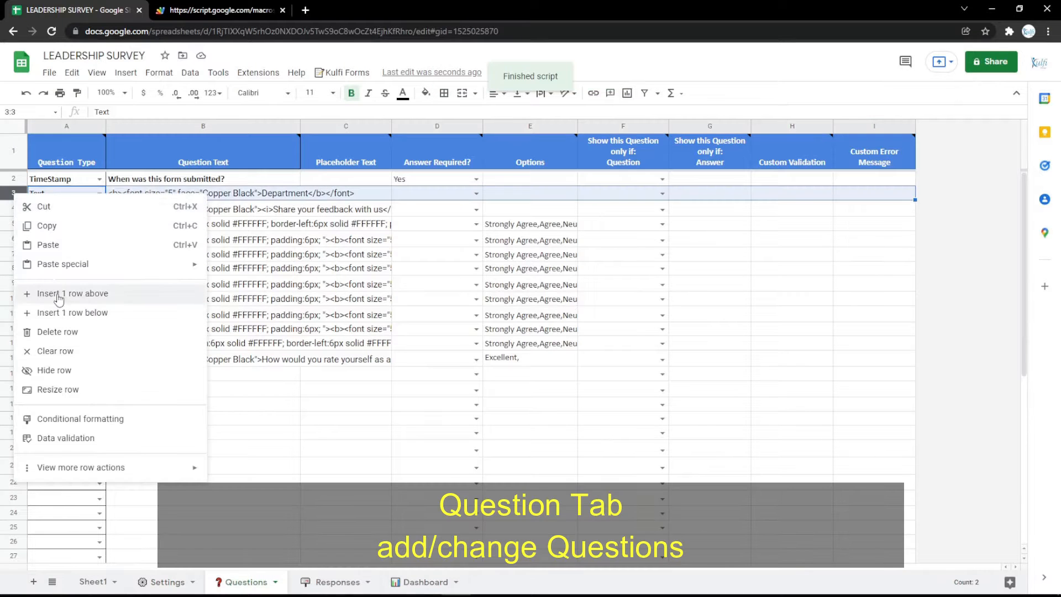
pyautogui.click(71, 293)
pyautogui.click(100, 193)
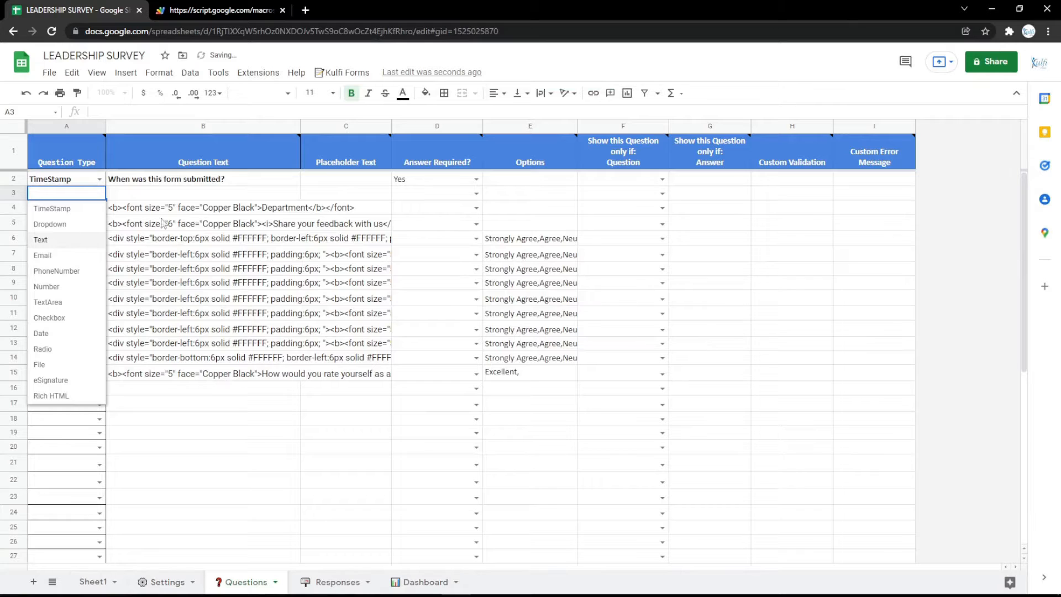
# Step: Copy the Department question's formatted text into the new row, change its wording to Name, and reload the live form
pyautogui.click(179, 210)
pyautogui.click(181, 196)
pyautogui.hotkey('ctrl', 'v')
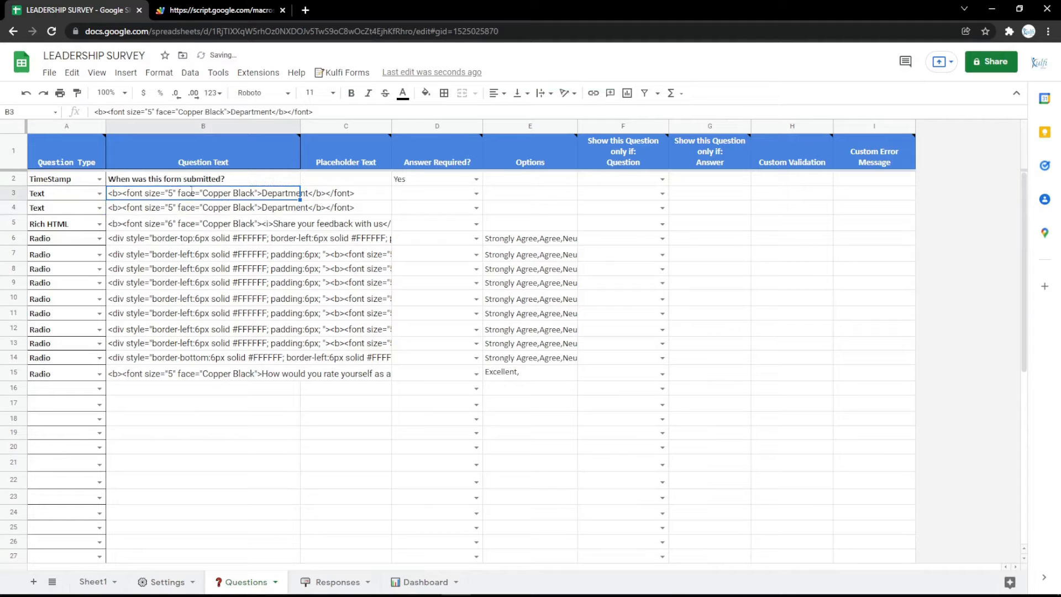
pyautogui.write('Name')
pyautogui.press('Return')
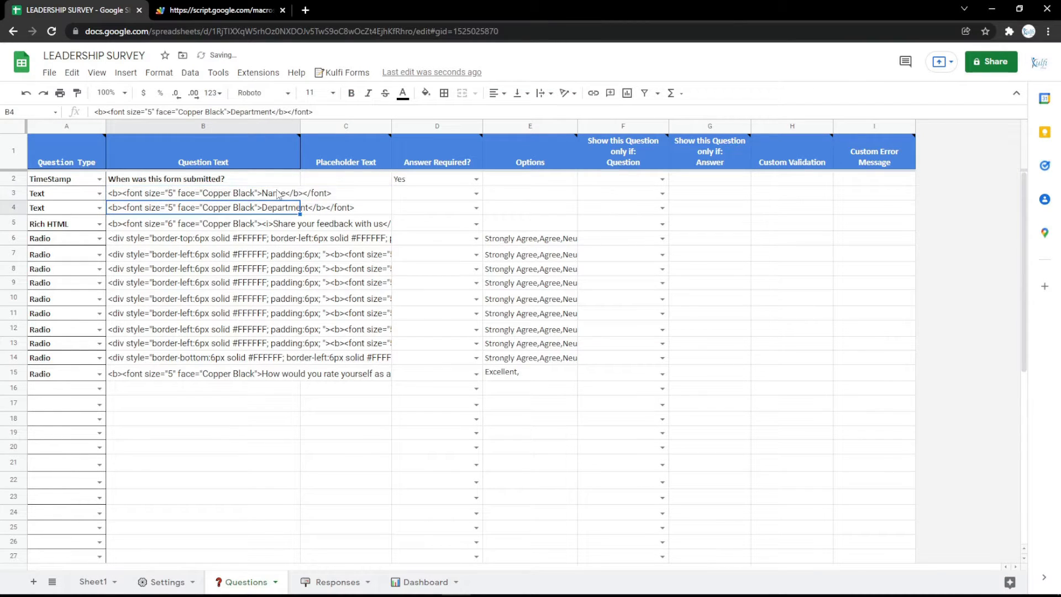
pyautogui.click(220, 9)
pyautogui.press('F5')
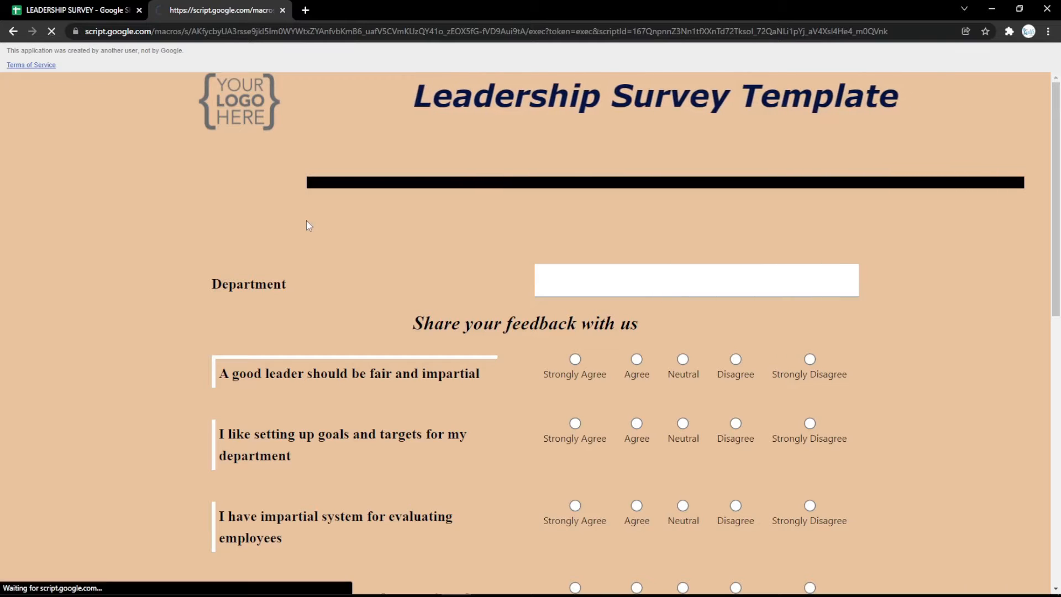
# Step: Change the row 3 question's type to Email and its wording to Email, and check it in the live form
pyautogui.click(108, 8)
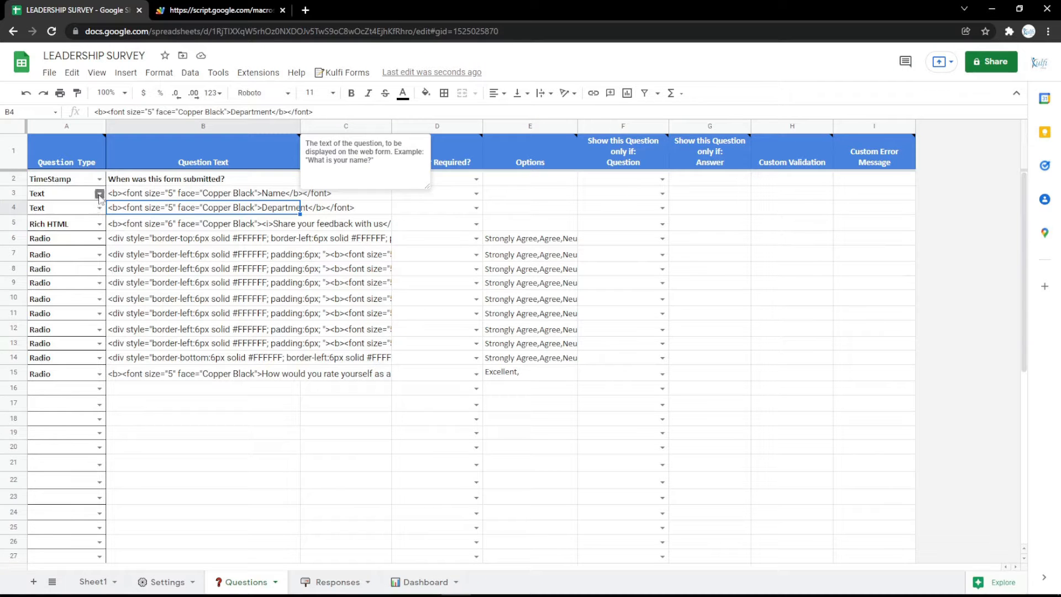
pyautogui.click(99, 194)
pyautogui.click(86, 251)
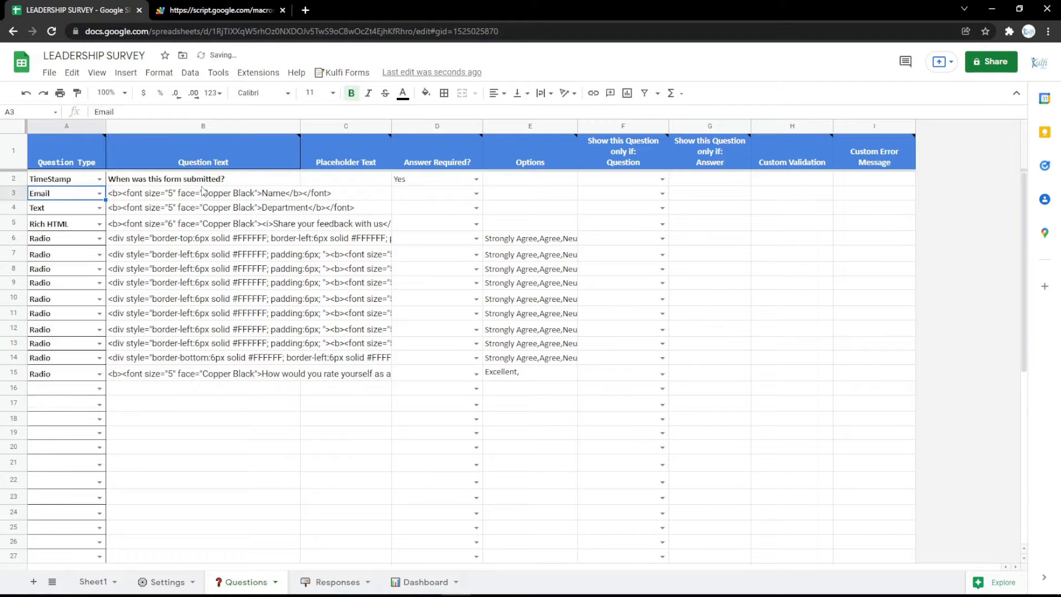
pyautogui.click(208, 194)
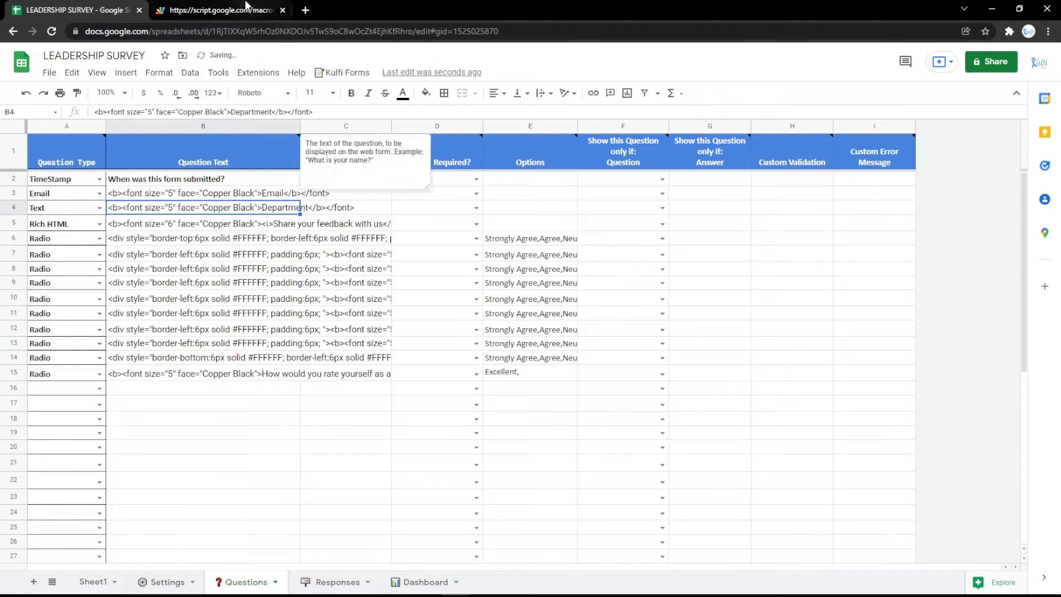
pyautogui.click(221, 10)
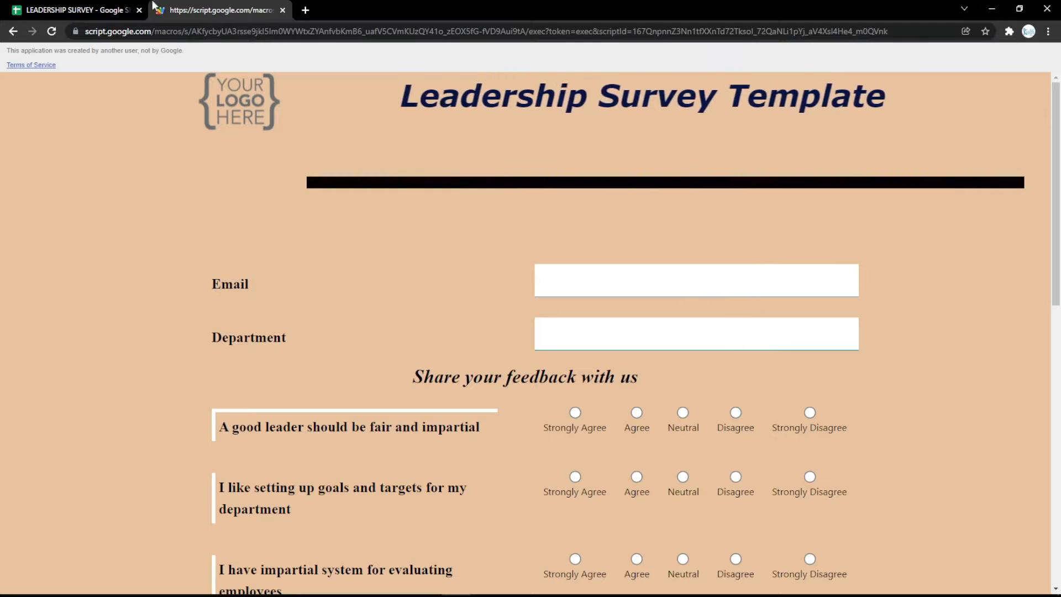
# Step: Change the row 3 question's type to PhoneNumber and its wording to Phone Number, and reload the live form
pyautogui.click(116, 10)
pyautogui.click(100, 194)
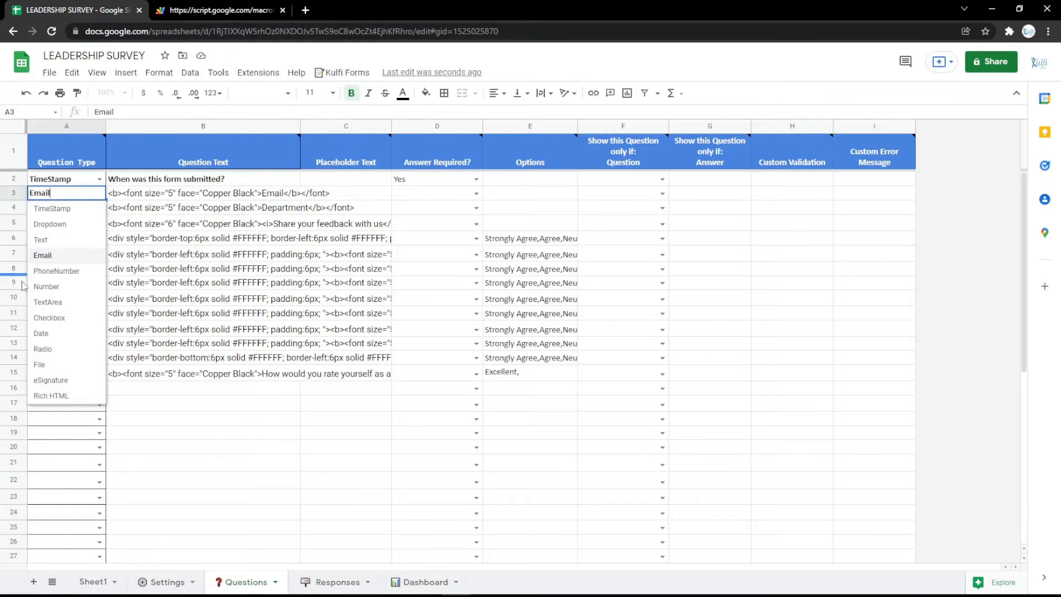
pyautogui.click(53, 276)
pyautogui.doubleClick(276, 193)
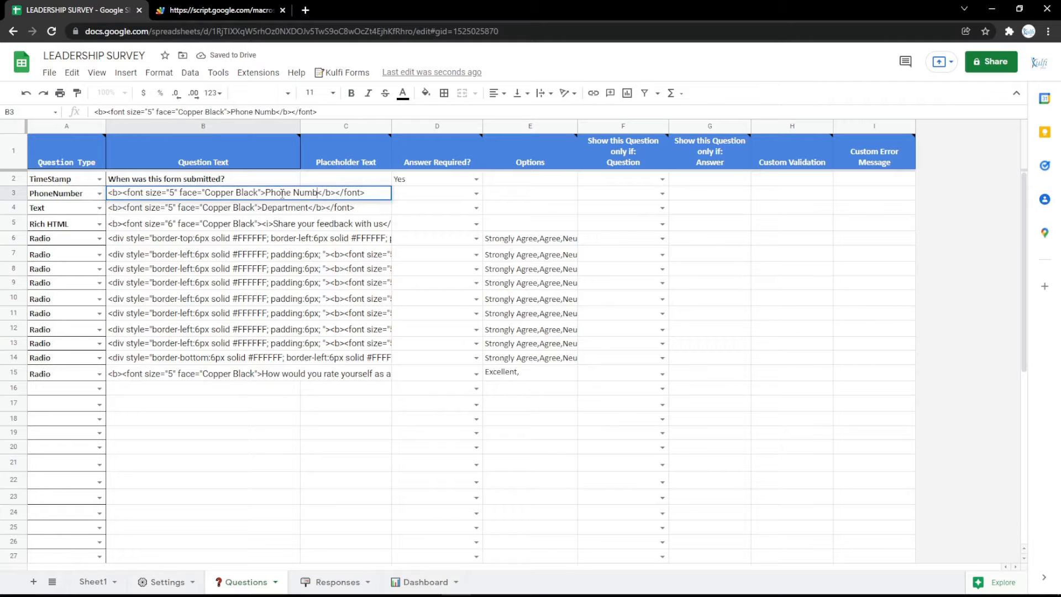
pyautogui.press('Return')
pyautogui.hotkey('ctrl', 'Tab')
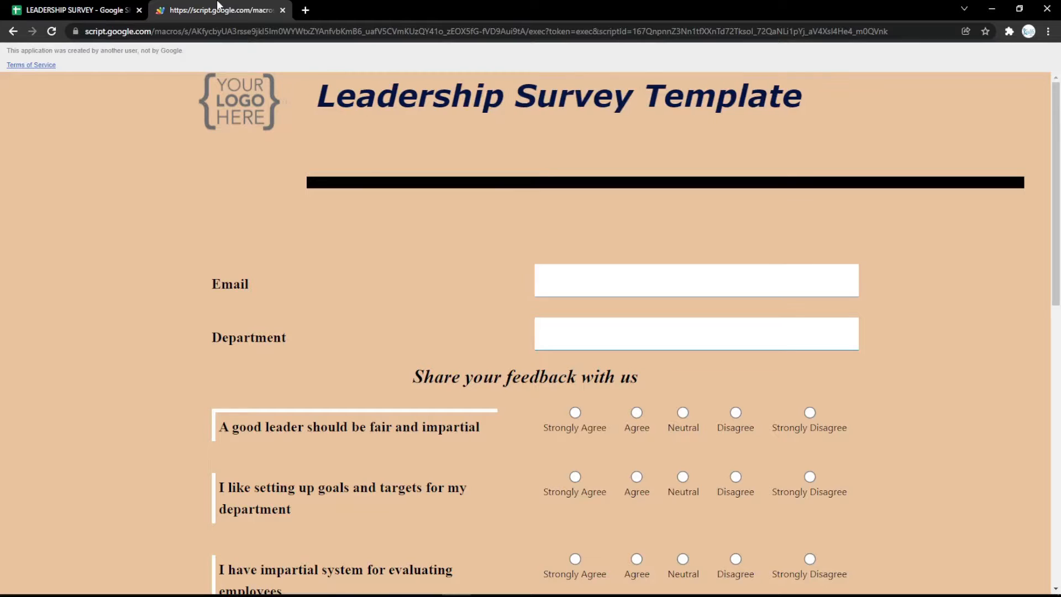
pyautogui.press('F5')
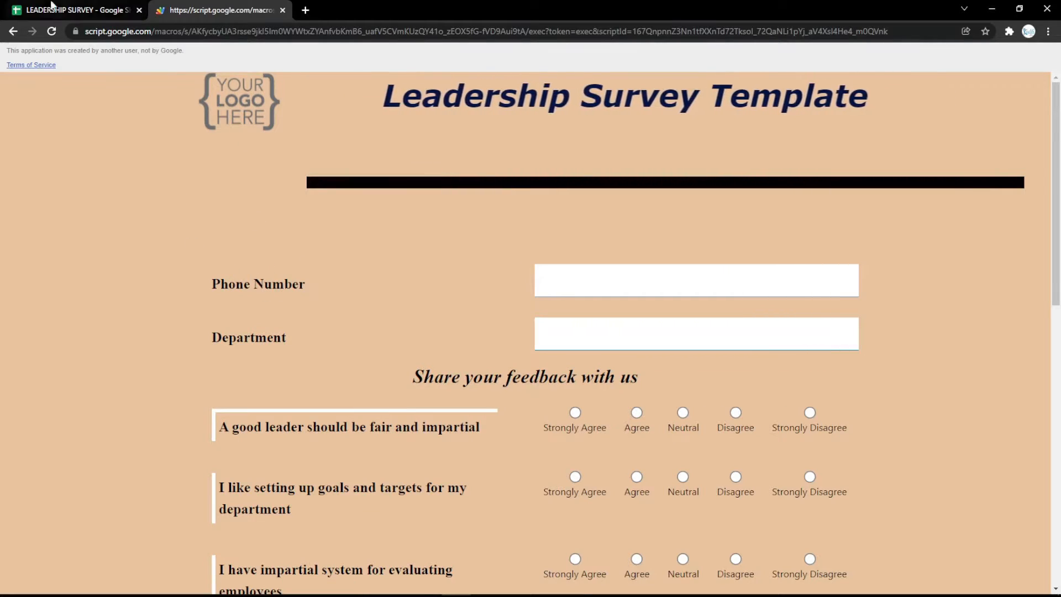
# Step: Return to the Questions sheet and try the Number question type for row 3
pyautogui.hotkey('ctrl', 'Tab')
pyautogui.click(100, 193)
pyautogui.click(65, 287)
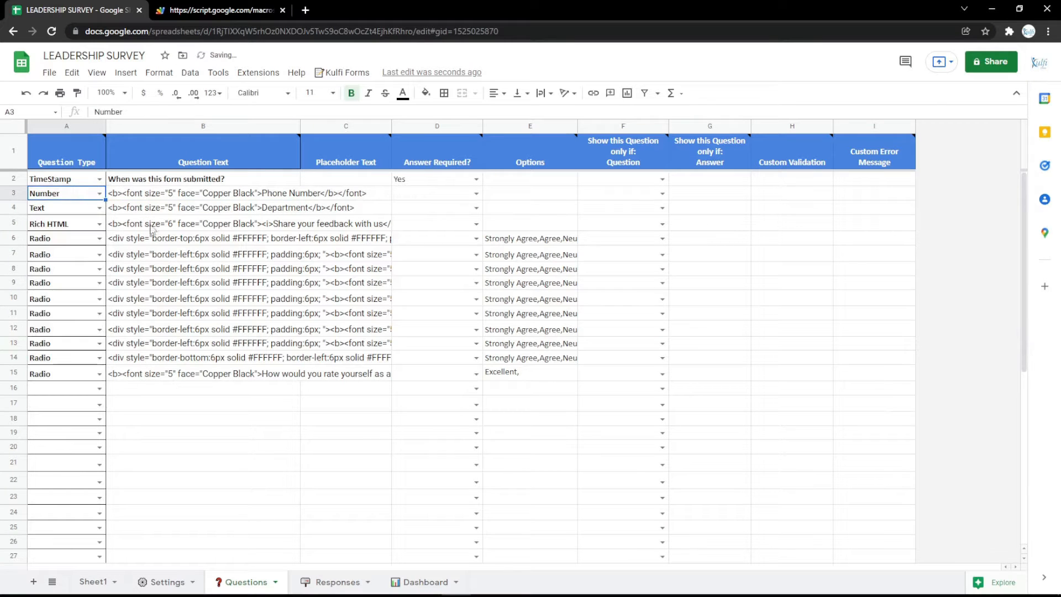
# Step: Set the row 3 question's type to TextArea and its wording to Address, and reload the live form
pyautogui.click(99, 194)
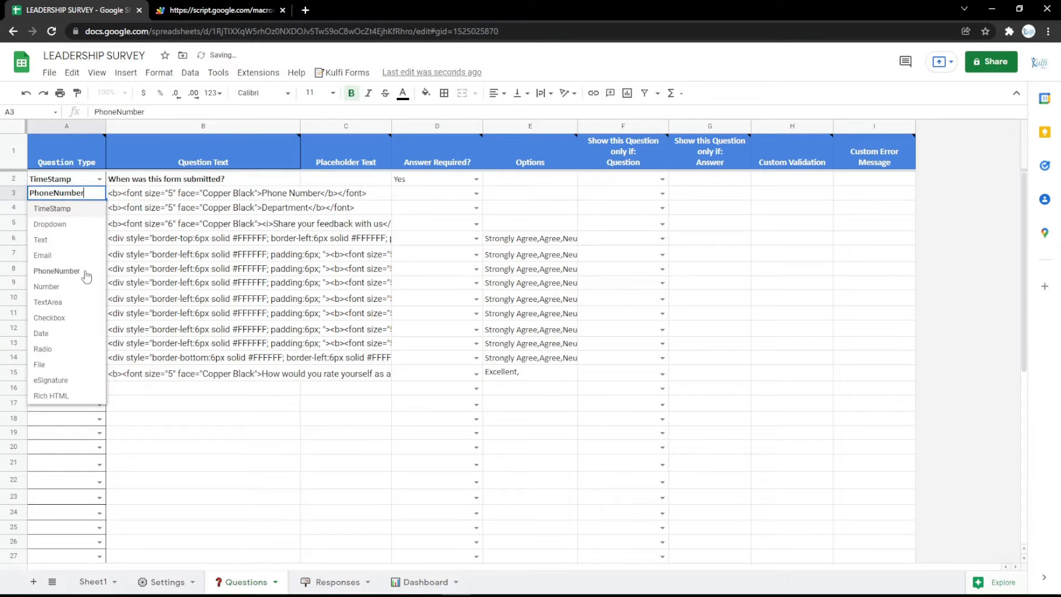
pyautogui.click(78, 301)
pyautogui.click(209, 199)
pyautogui.doubleClick(274, 191)
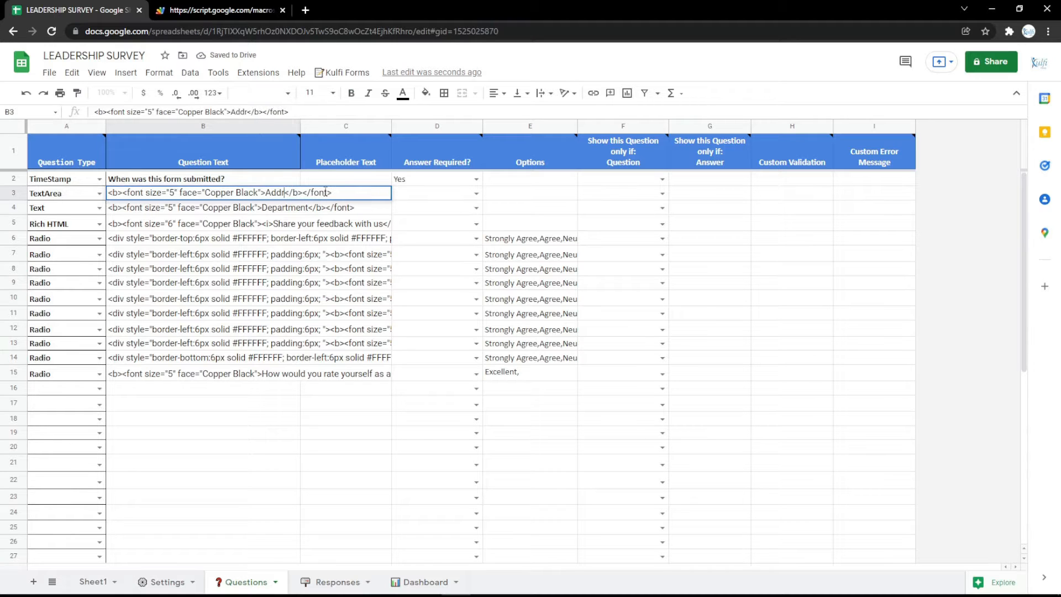
pyautogui.write('ss')
pyautogui.press('Return')
pyautogui.click(202, 6)
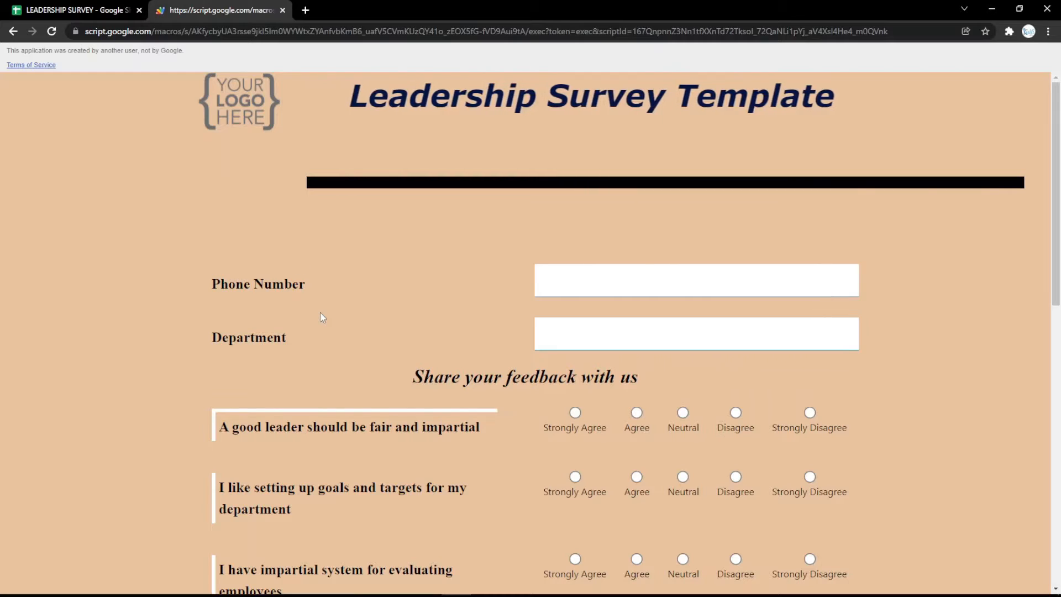
pyautogui.press('F5')
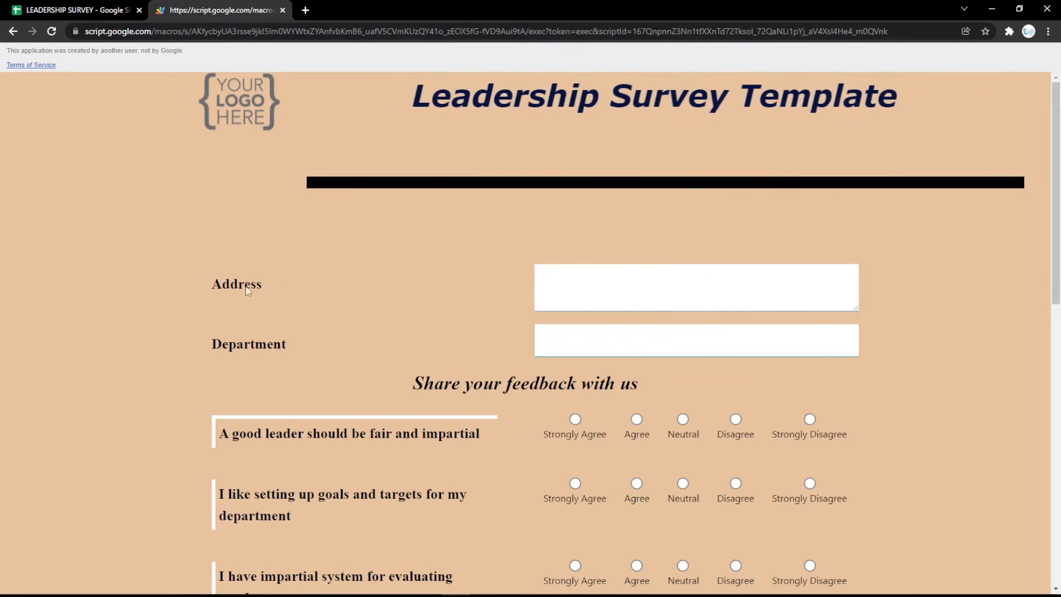
# Step: Return to the Questions sheet and try the Checkbox question type for row 3
pyautogui.click(78, 10)
pyautogui.click(99, 194)
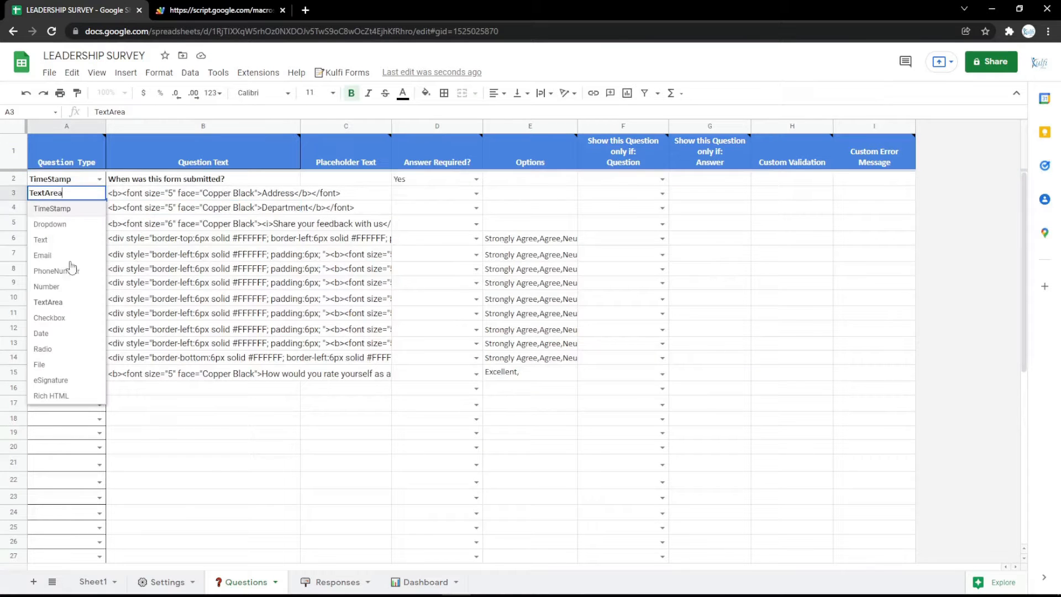
pyautogui.click(50, 317)
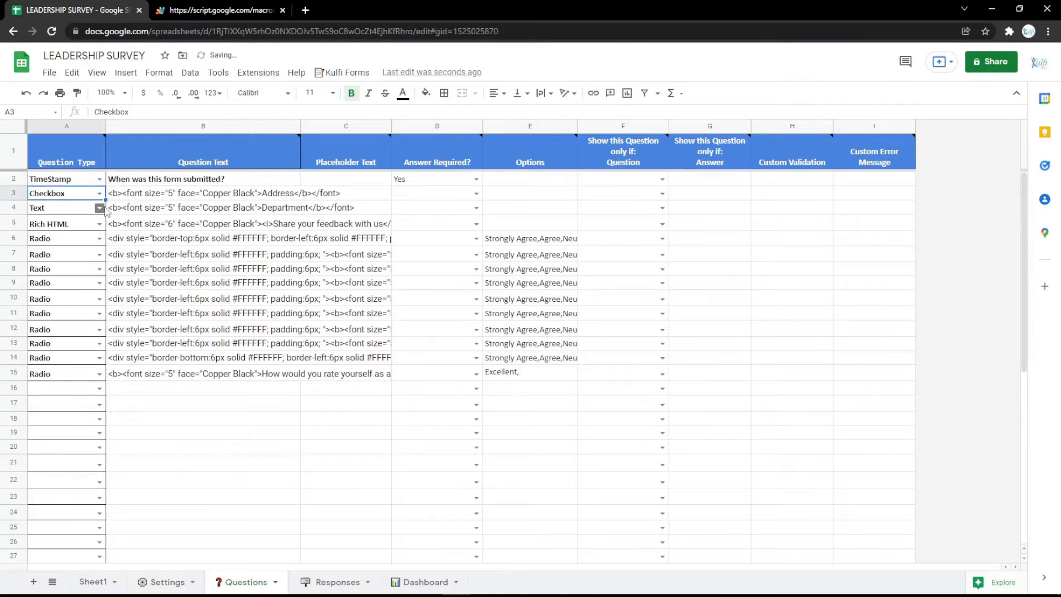
# Step: Set the row 3 question's type to Date and its wording to Date, and try its date picker in the reloaded live form
pyautogui.click(104, 198)
pyautogui.click(55, 332)
pyautogui.doubleClick(276, 194)
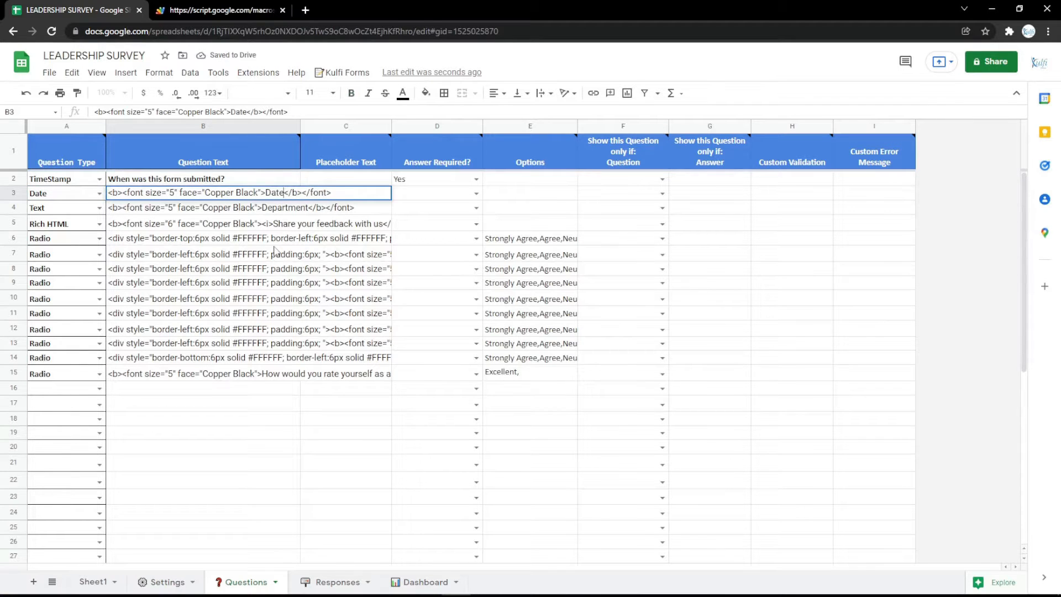
pyautogui.hotkey('ctrl', 'Tab')
pyautogui.press('F5')
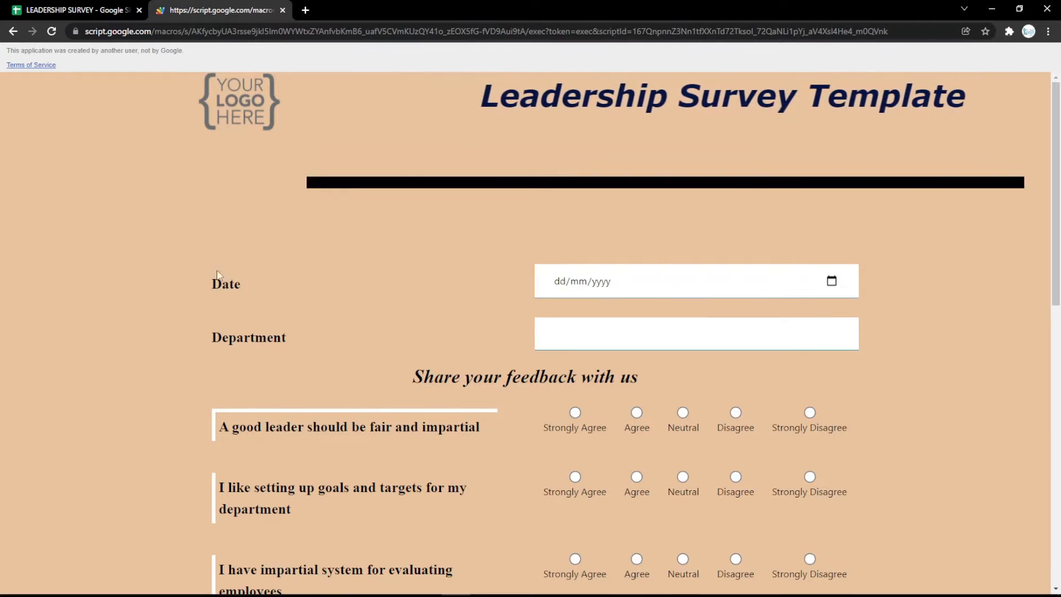
pyautogui.click(831, 280)
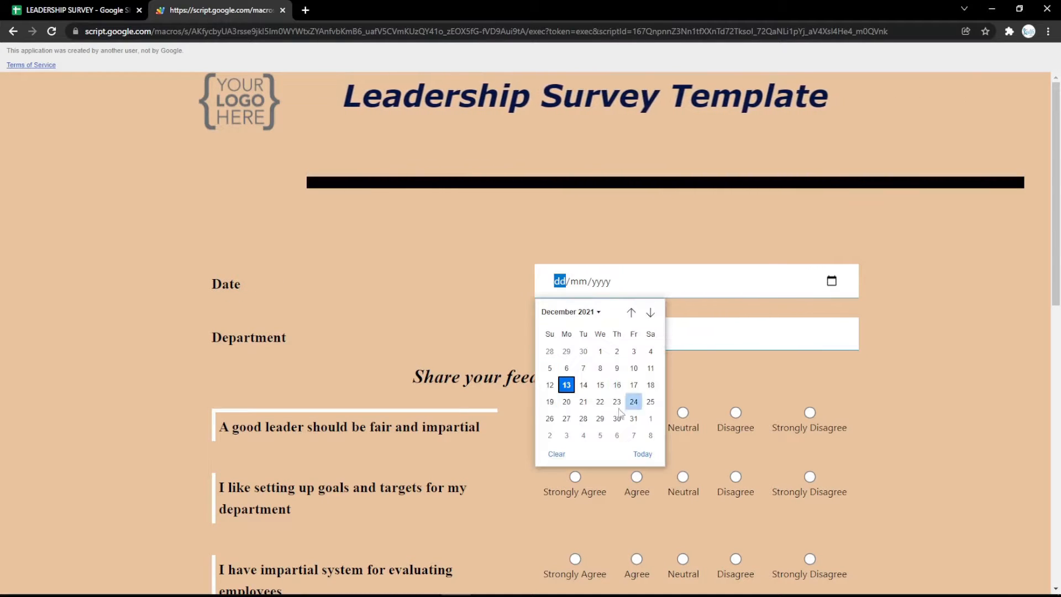
# Step: Back in the Questions sheet, change the row 3 question's type to Radio and its wording to Gender
pyautogui.click(55, 10)
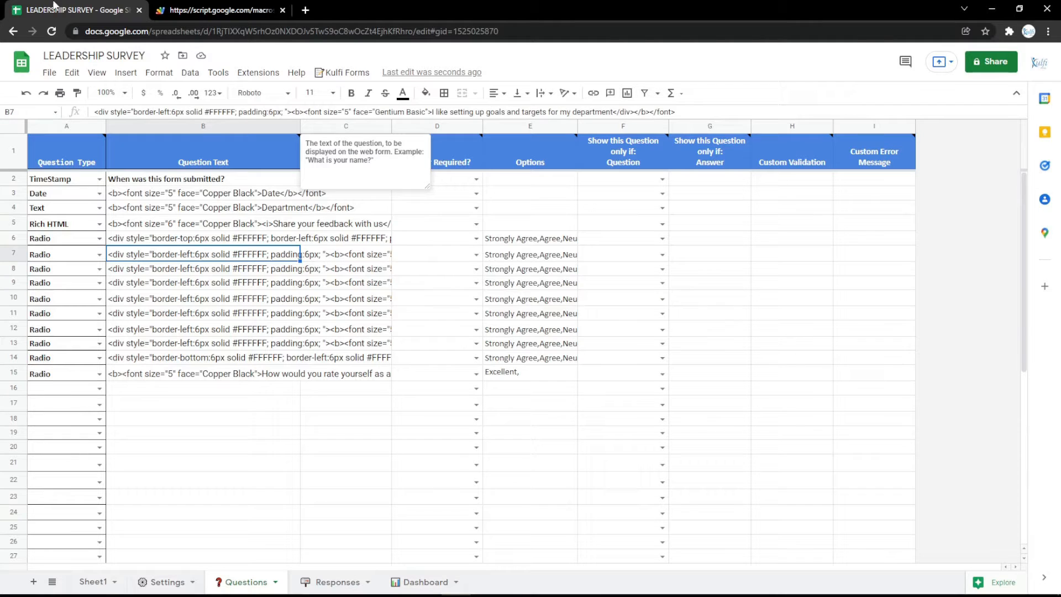
pyautogui.click(99, 193)
pyautogui.click(50, 353)
pyautogui.click(211, 199)
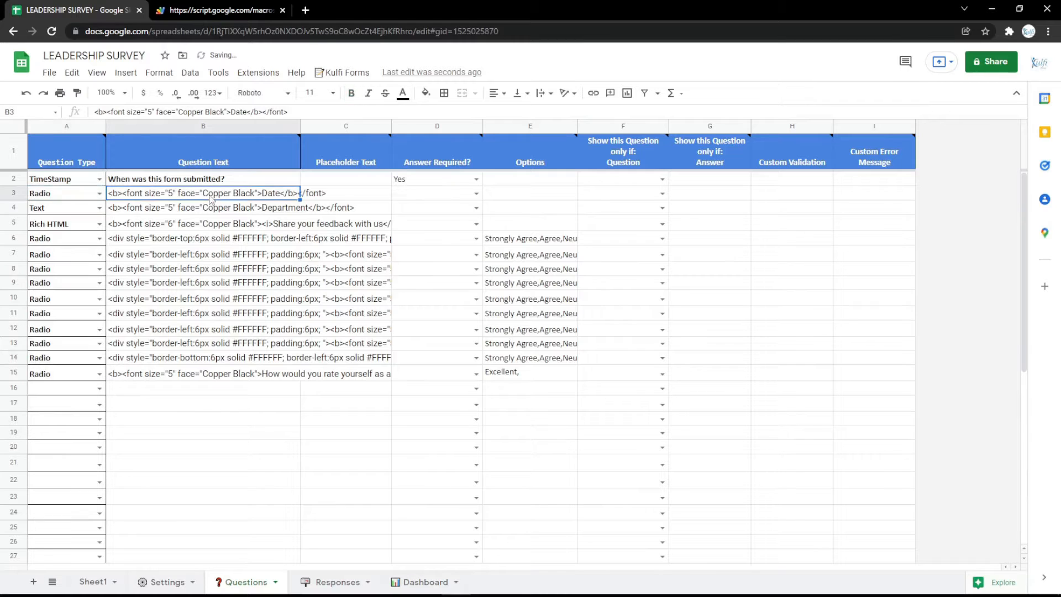
pyautogui.doubleClick(272, 193)
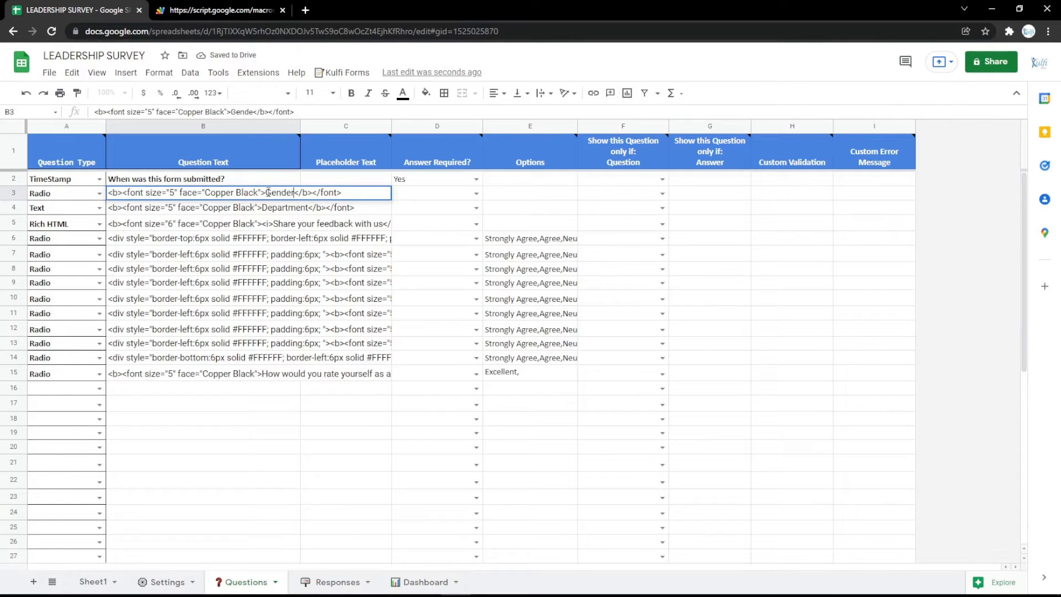
pyautogui.press('Return')
# Step: Enter Male, Female as the options of the Gender question and reload the live form
pyautogui.click(494, 195)
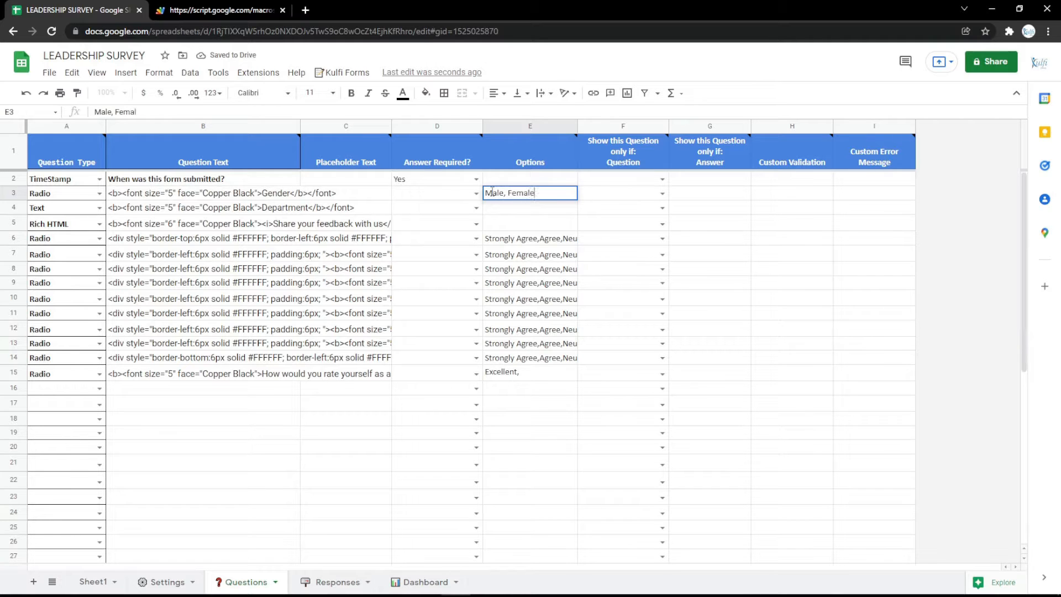
pyautogui.press('Return')
pyautogui.click(228, 8)
pyautogui.press('F5')
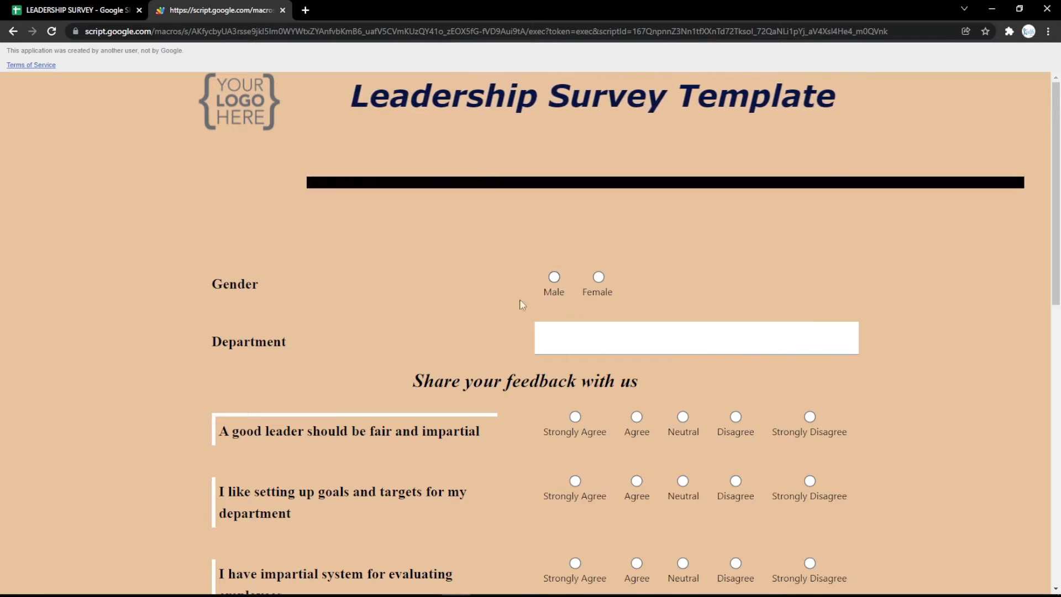
# Step: Change the row 3 question's type to File and its wording to File, and clear its options
pyautogui.click(64, 7)
pyautogui.click(99, 193)
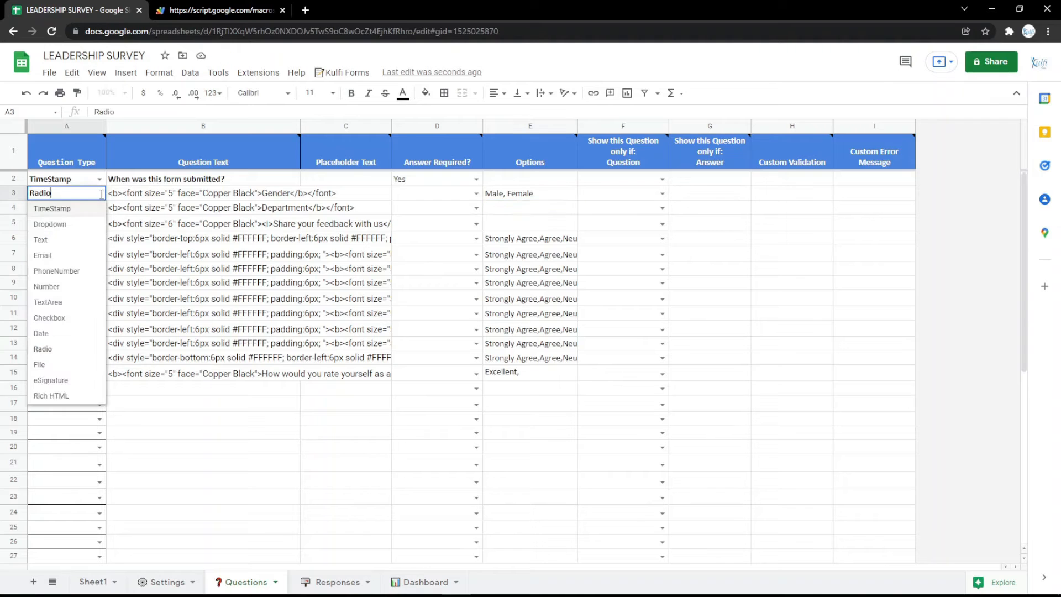
pyautogui.click(45, 380)
pyautogui.click(239, 197)
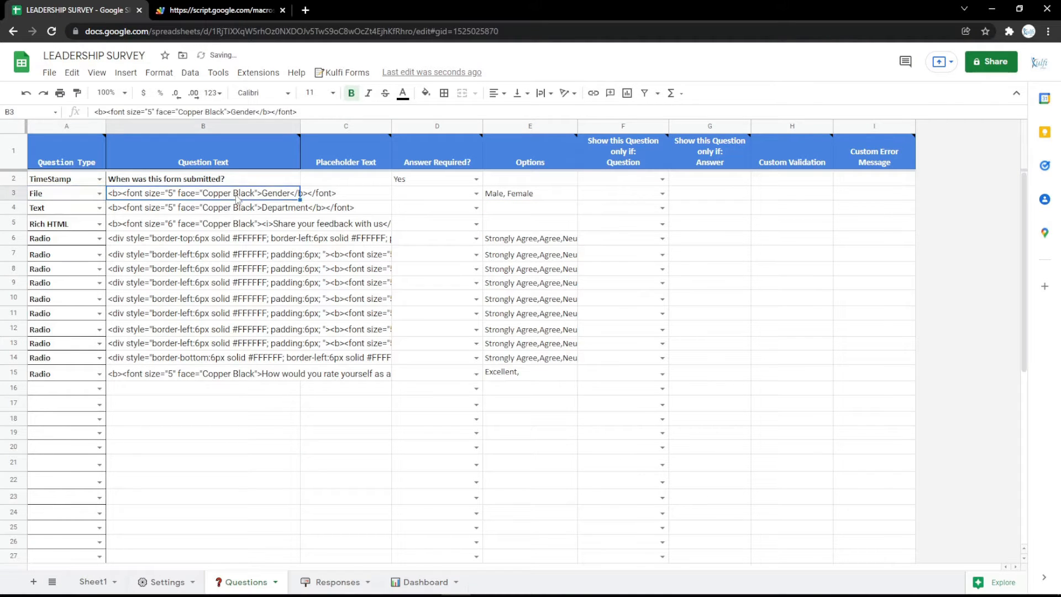
pyautogui.doubleClick(282, 192)
pyautogui.write('File')
pyautogui.press('Return')
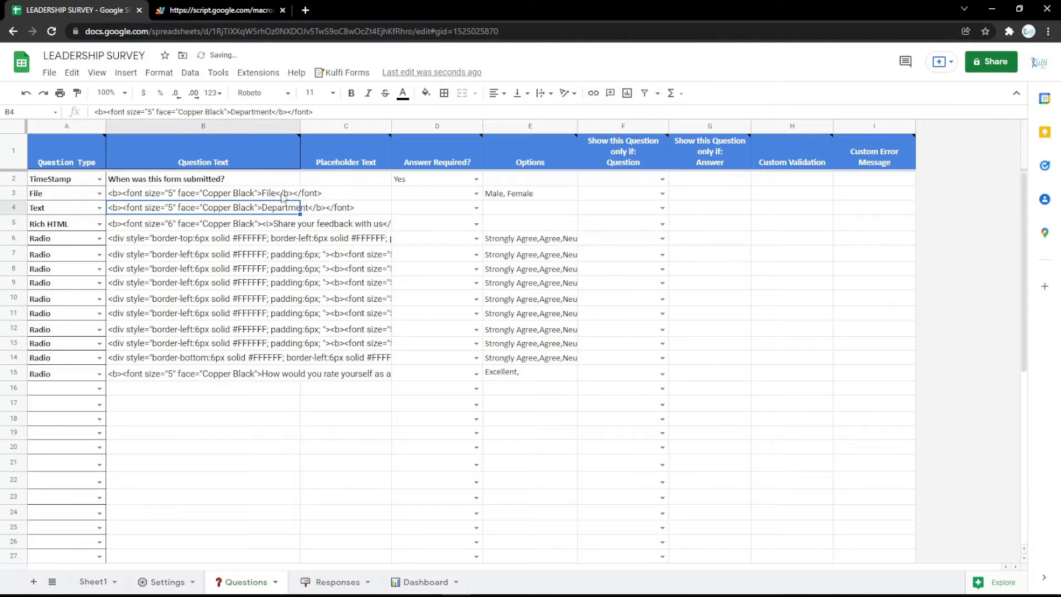
pyautogui.click(510, 195)
# Step: Reload the live form and upload a file in the File question to test it
pyautogui.click(222, 7)
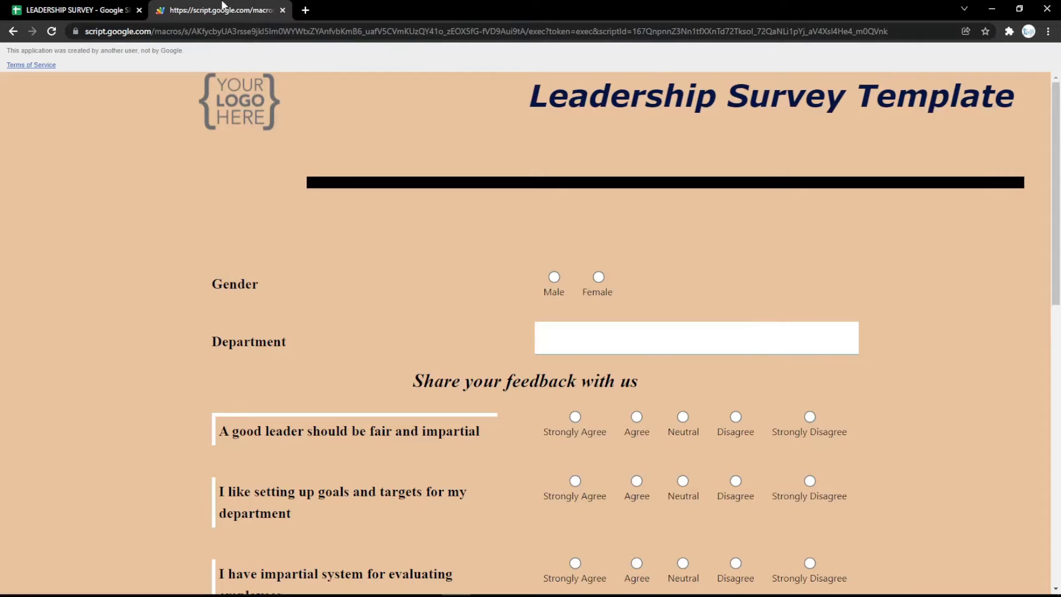
pyautogui.press('F5')
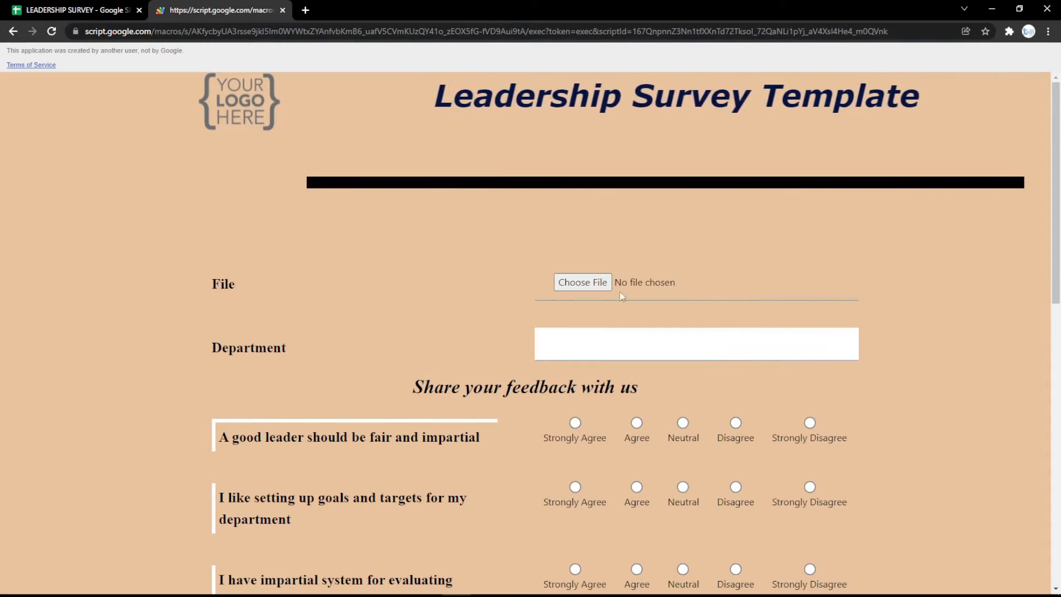
pyautogui.click(581, 282)
pyautogui.doubleClick(141, 110)
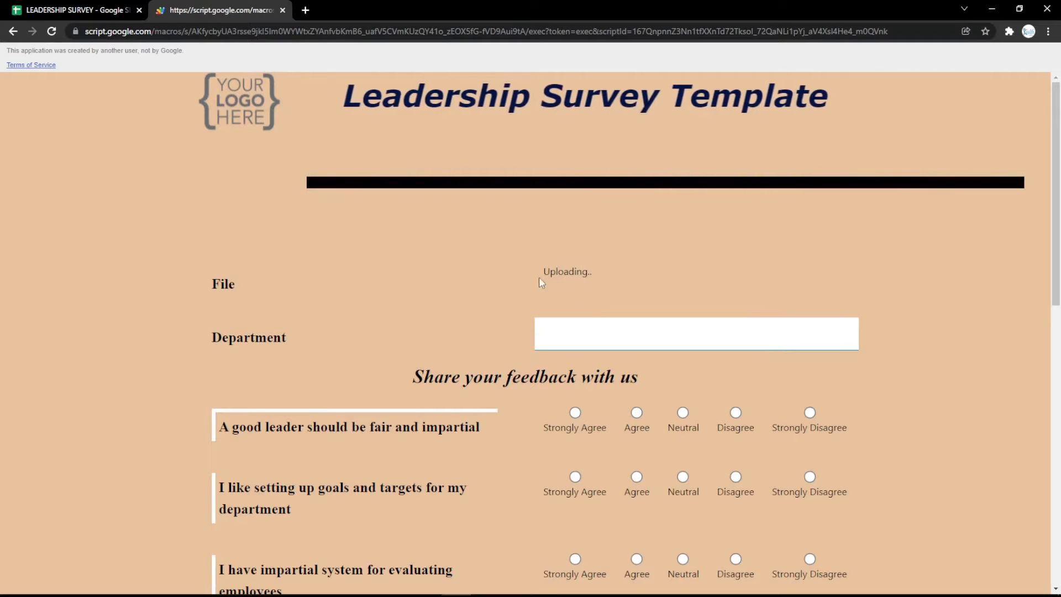
# Step: Change the row 3 question's type to eSignature and its wording to Signature, and reload the live form
pyautogui.click(85, 4)
pyautogui.click(100, 194)
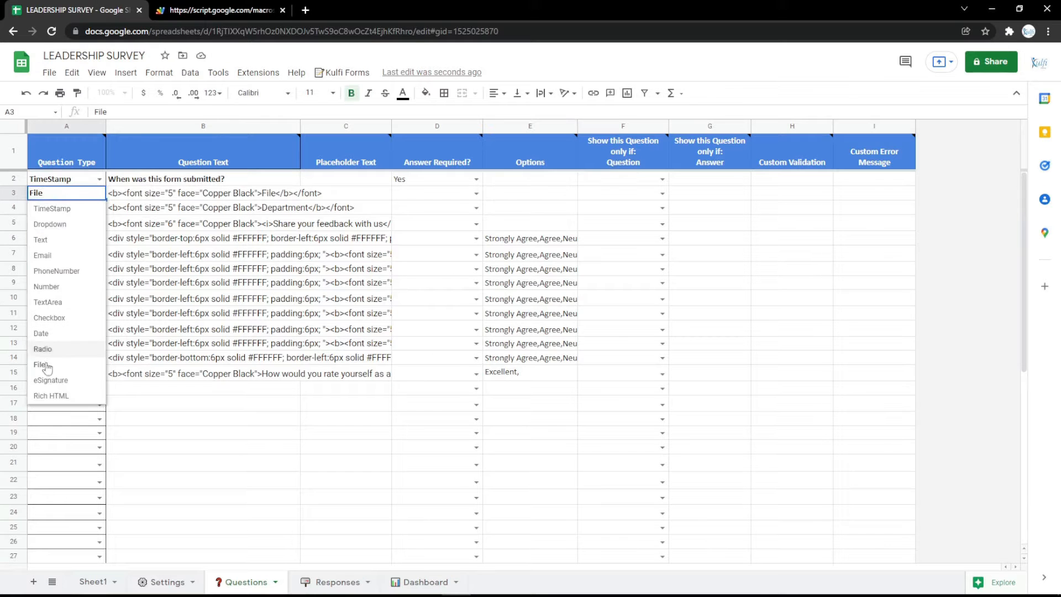
pyautogui.click(51, 380)
pyautogui.doubleClick(270, 189)
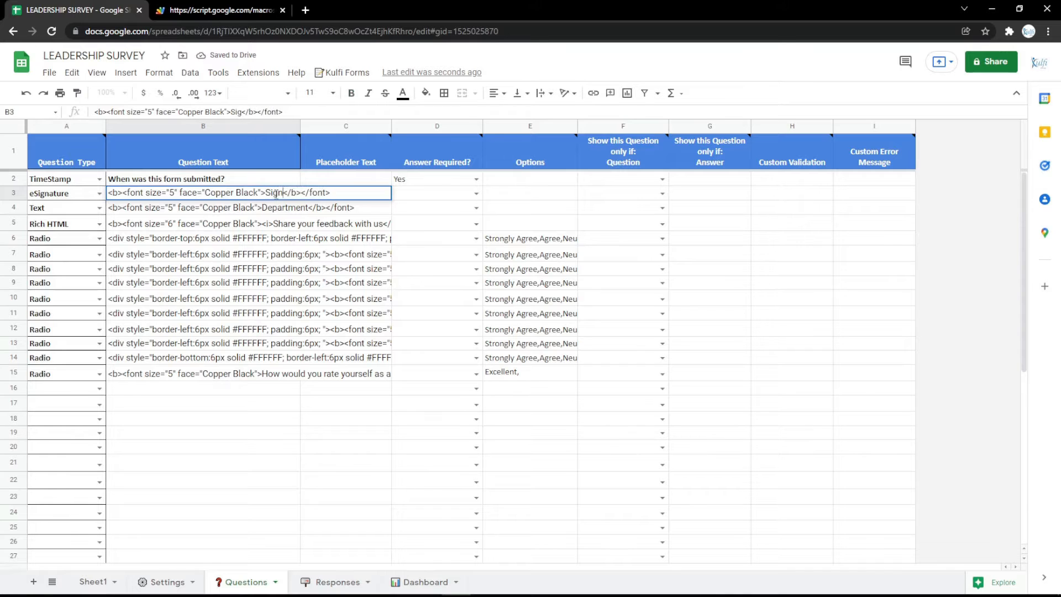
pyautogui.press('Return')
pyautogui.click(250, 3)
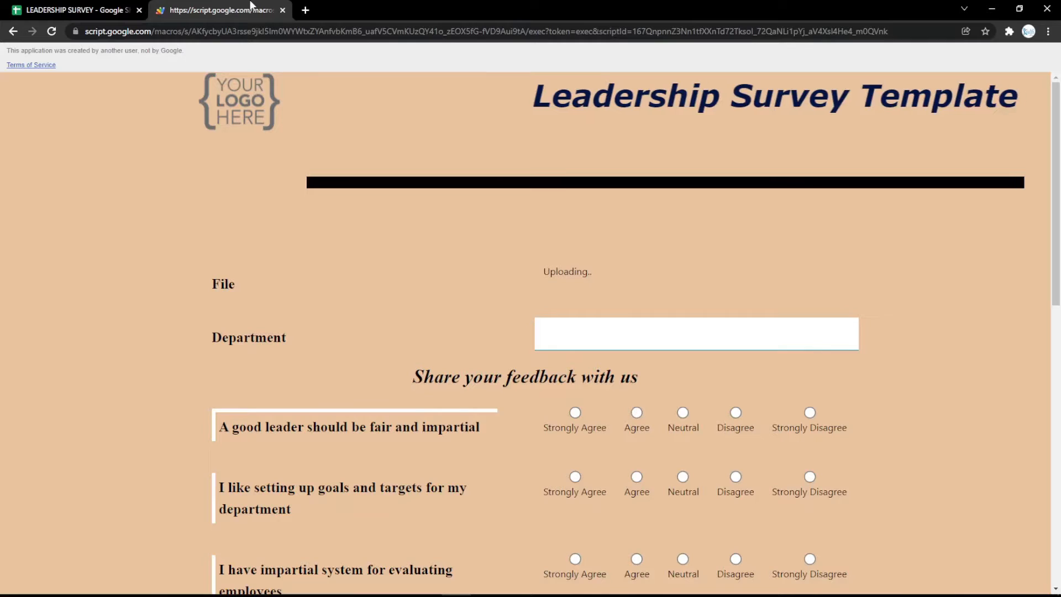
pyautogui.press('F5')
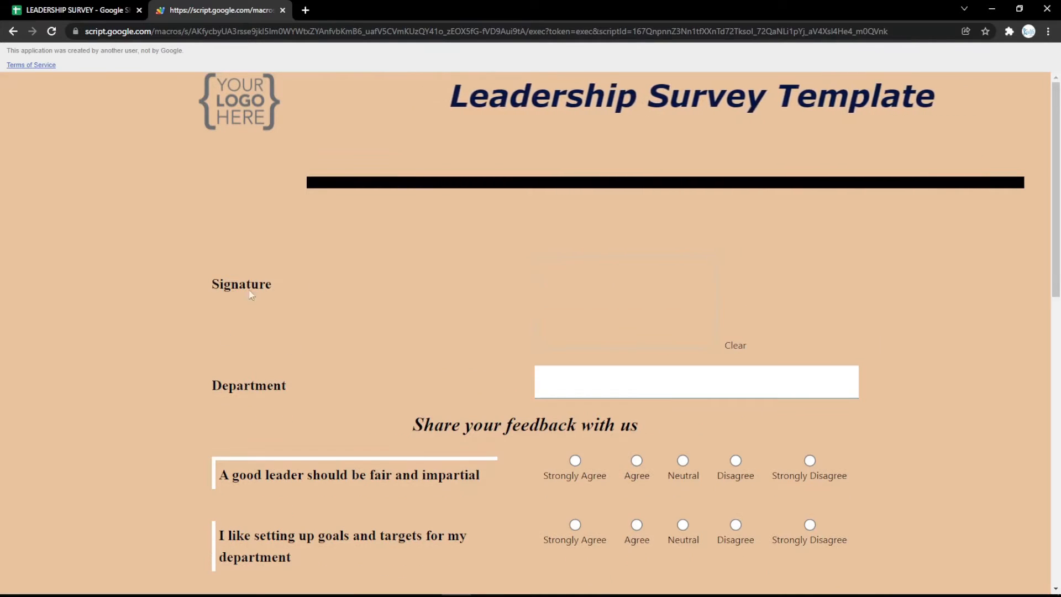
# Step: Draw a test signature in the live form's Signature question and clear it
pyautogui.moveTo(603, 283)
pyautogui.mouseDown()
pyautogui.moveTo(713, 332)
pyautogui.moveTo(615, 313)
pyautogui.moveTo(716, 327)
pyautogui.mouseUp()
pyautogui.click(735, 345)
pyautogui.click(729, 345)
# Step: Return to the Questions sheet, set row 3's type to Rich HTML and select its question text
pyautogui.click(112, 7)
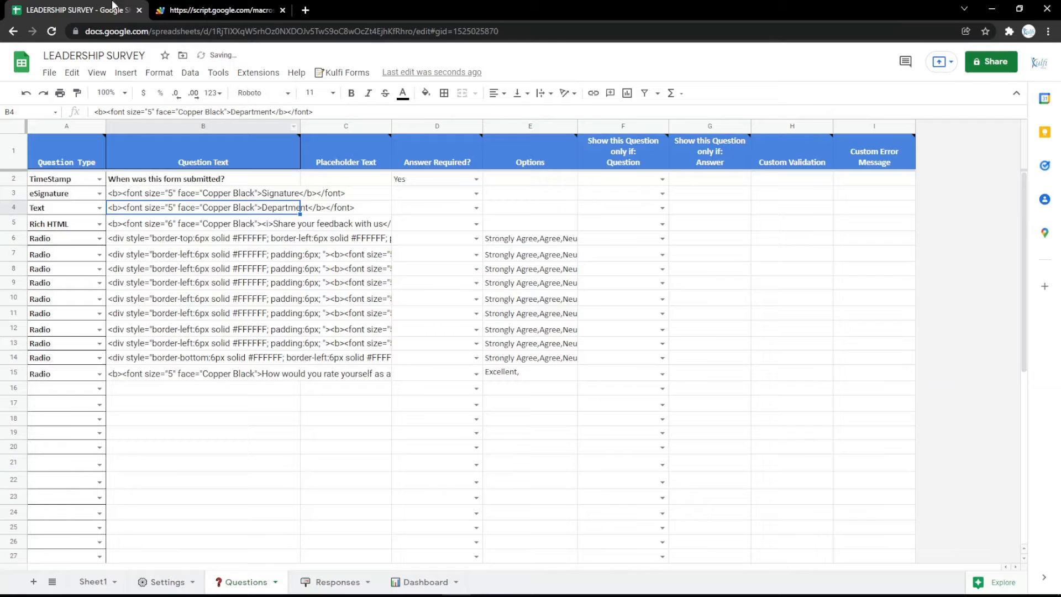
pyautogui.click(99, 193)
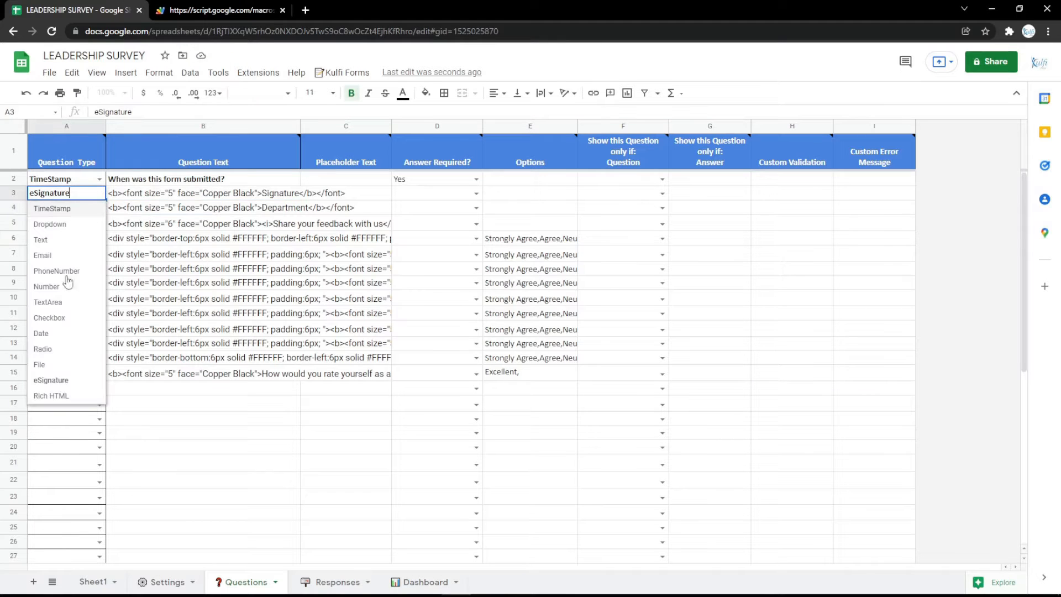
pyautogui.click(77, 392)
pyautogui.doubleClick(272, 192)
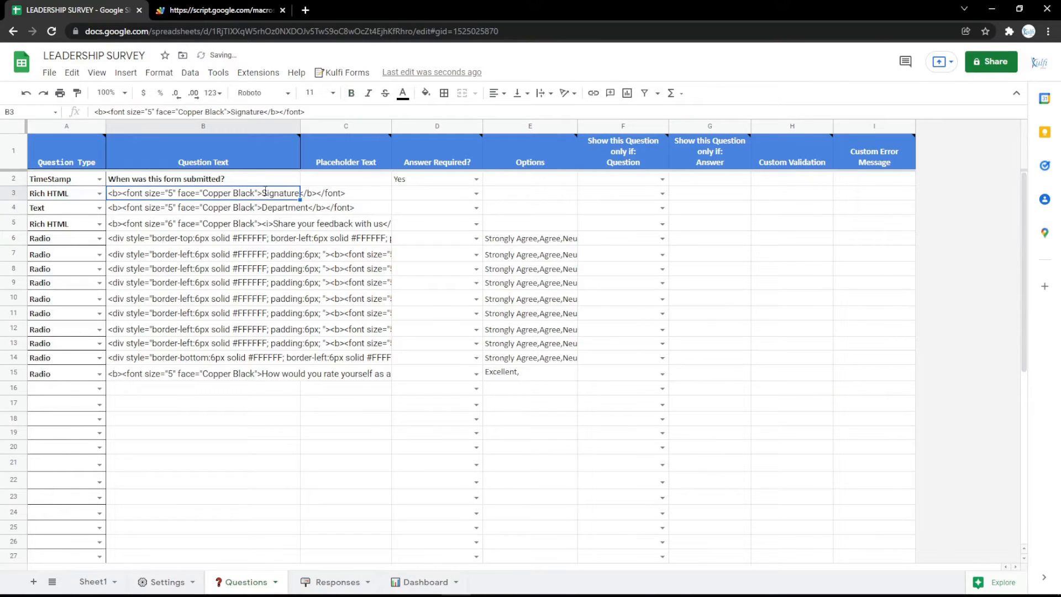
pyautogui.click(272, 222)
pyautogui.click(211, 202)
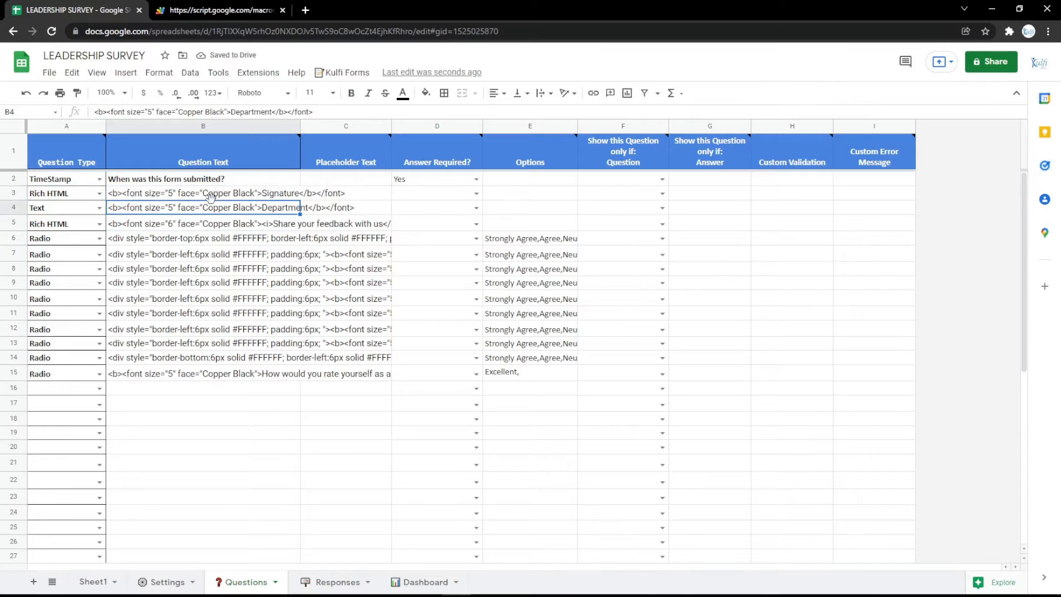
pyautogui.click(211, 198)
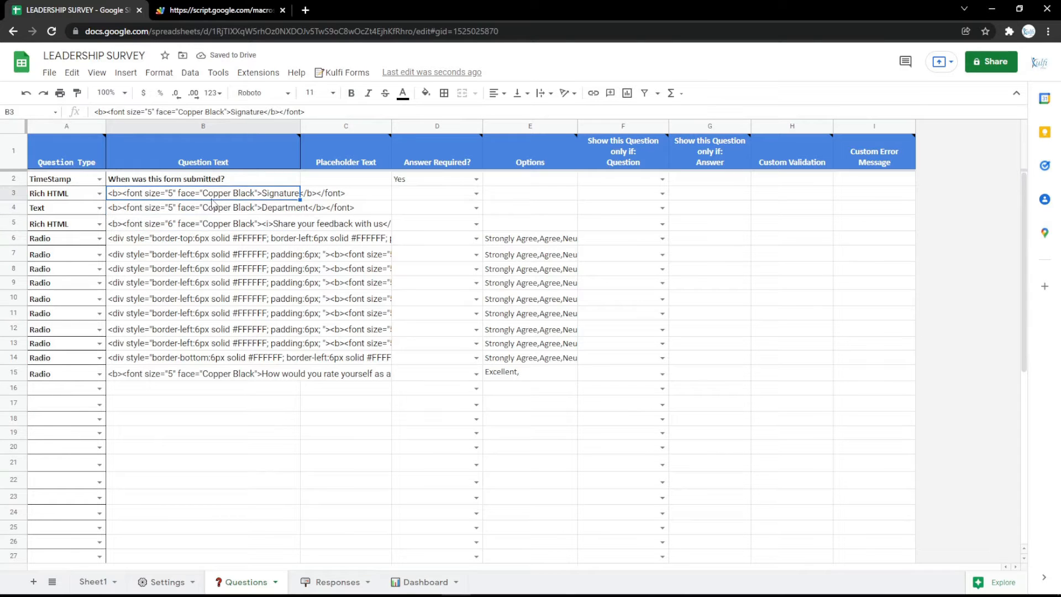
# Step: Open Google Maps in a new browser tab, find Google Indonesia and copy the HTML for embedding its map
pyautogui.click(306, 11)
pyautogui.click(91, 52)
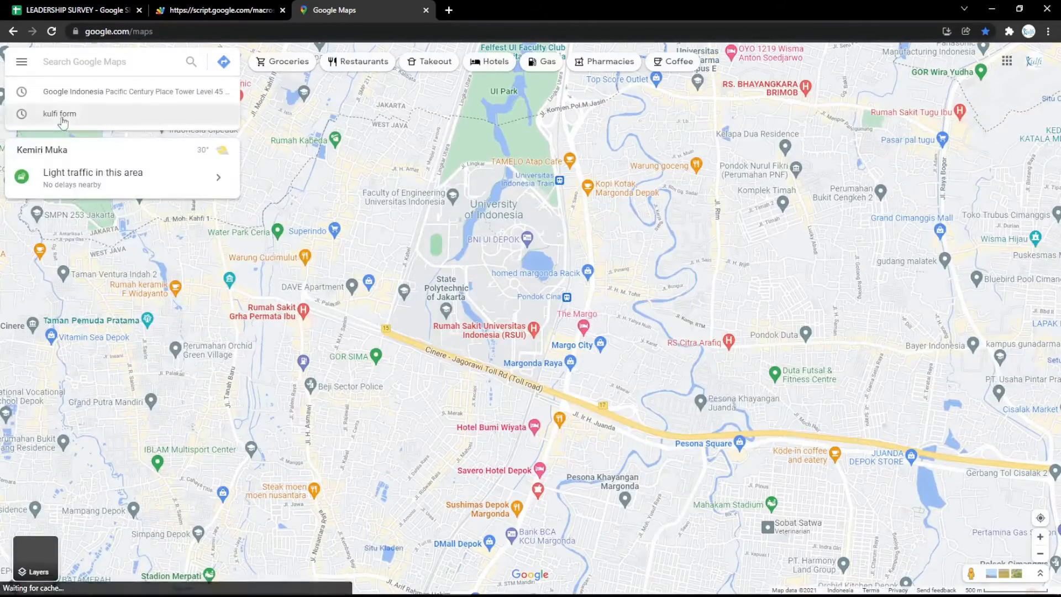
pyautogui.click(73, 94)
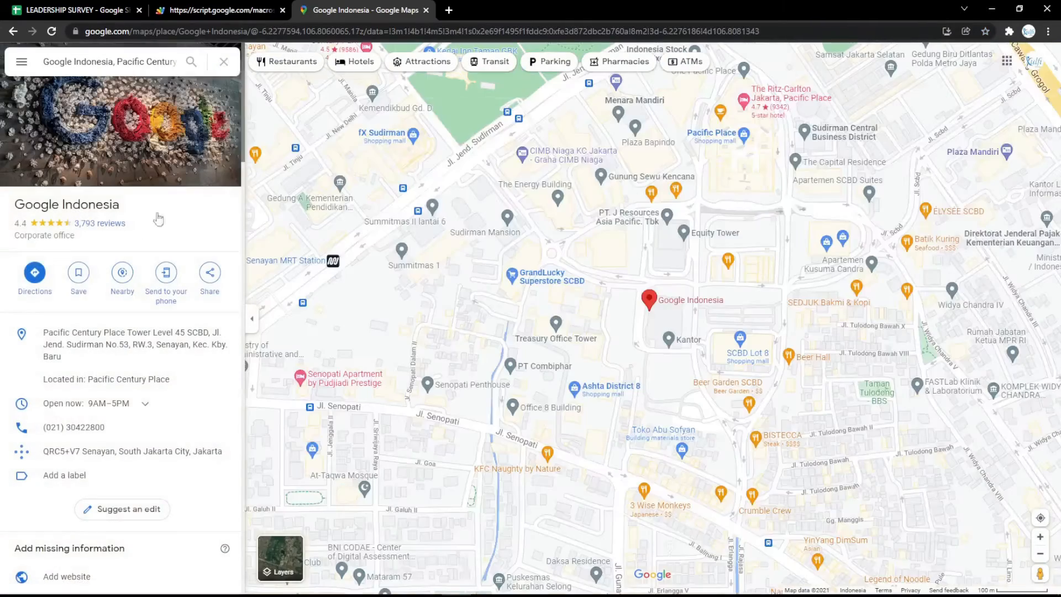
pyautogui.click(210, 273)
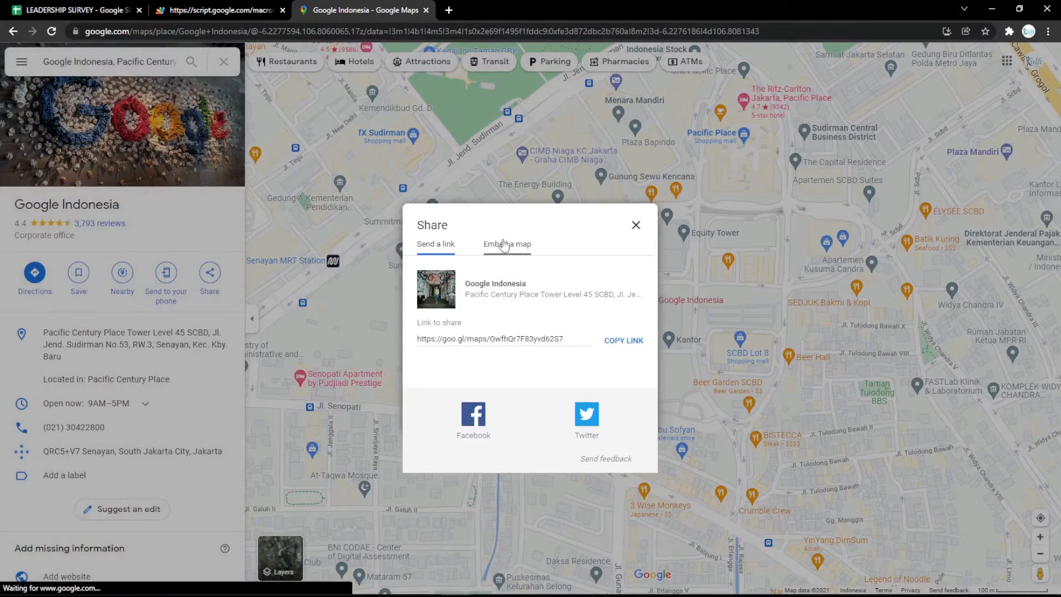
pyautogui.click(441, 159)
pyautogui.click(688, 192)
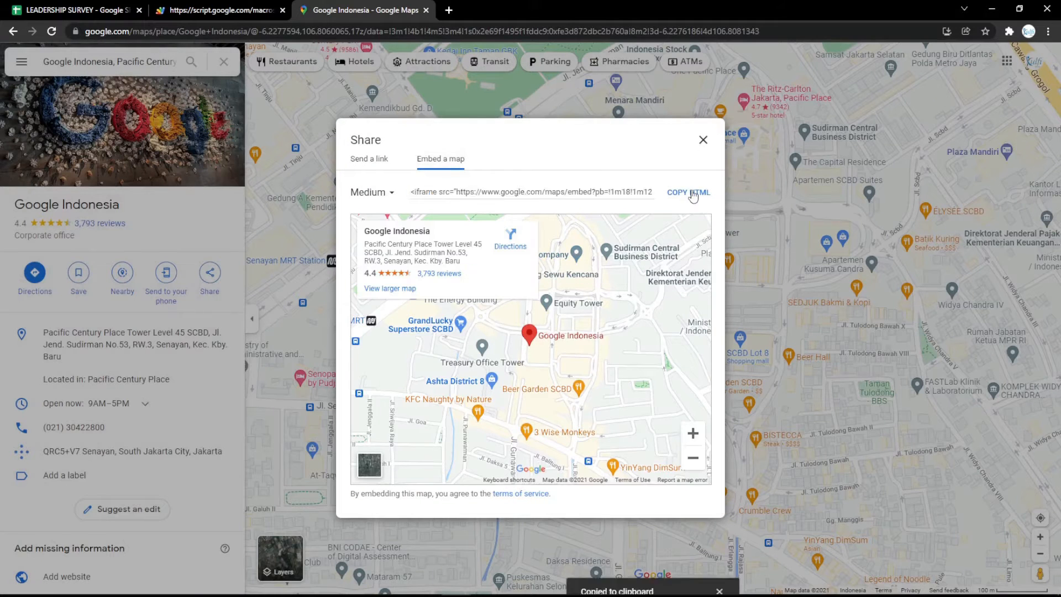
pyautogui.click(688, 192)
# Step: Replace row 3's question text with the copied map embed HTML and reload the live form
pyautogui.click(88, 10)
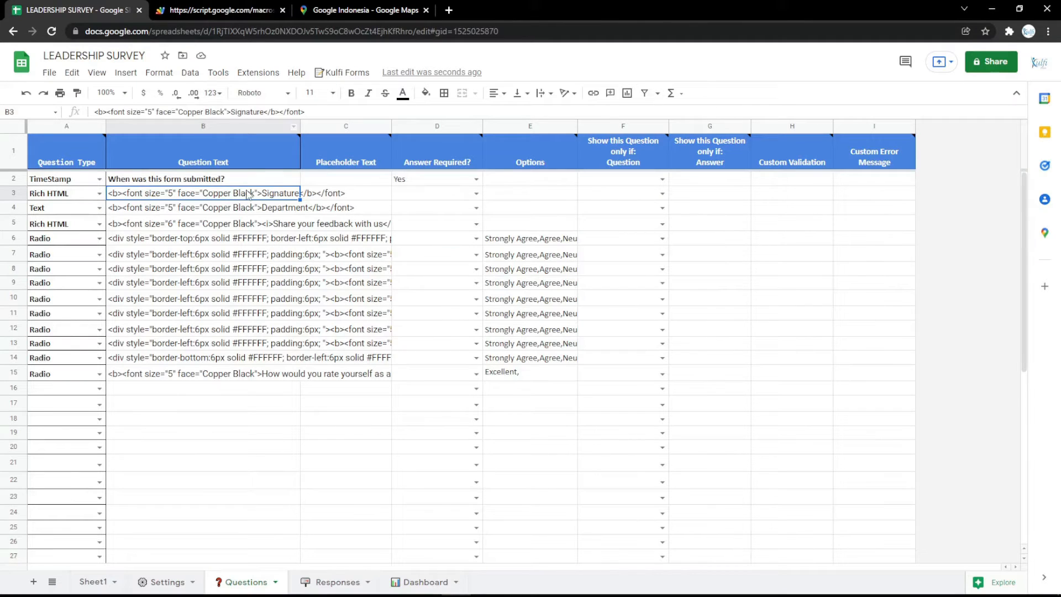
pyautogui.hotkey('ctrl', 'v')
pyautogui.click(175, 8)
pyautogui.press('F5')
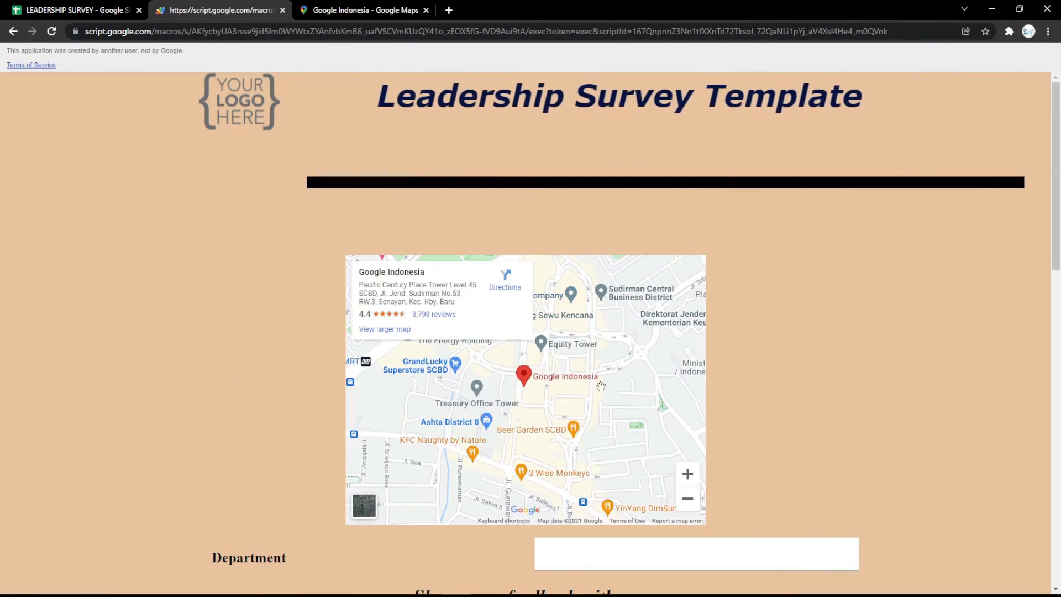
# Step: Delete row 3 from the Questions sheet and check the live form
pyautogui.click(89, 10)
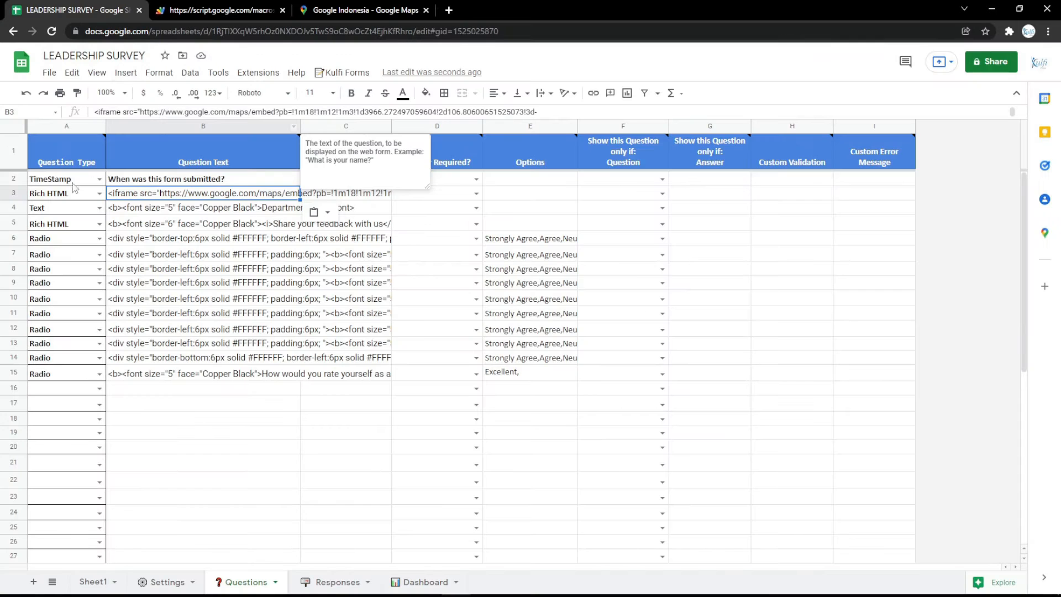
pyautogui.click(16, 190)
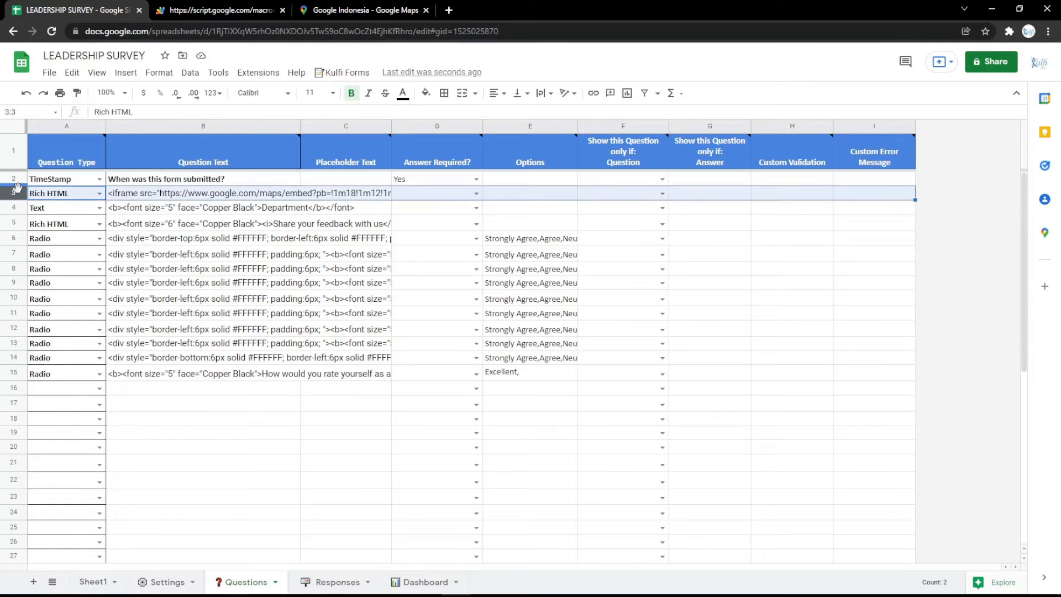
pyautogui.rightClick(17, 189)
pyautogui.click(70, 327)
pyautogui.click(203, 16)
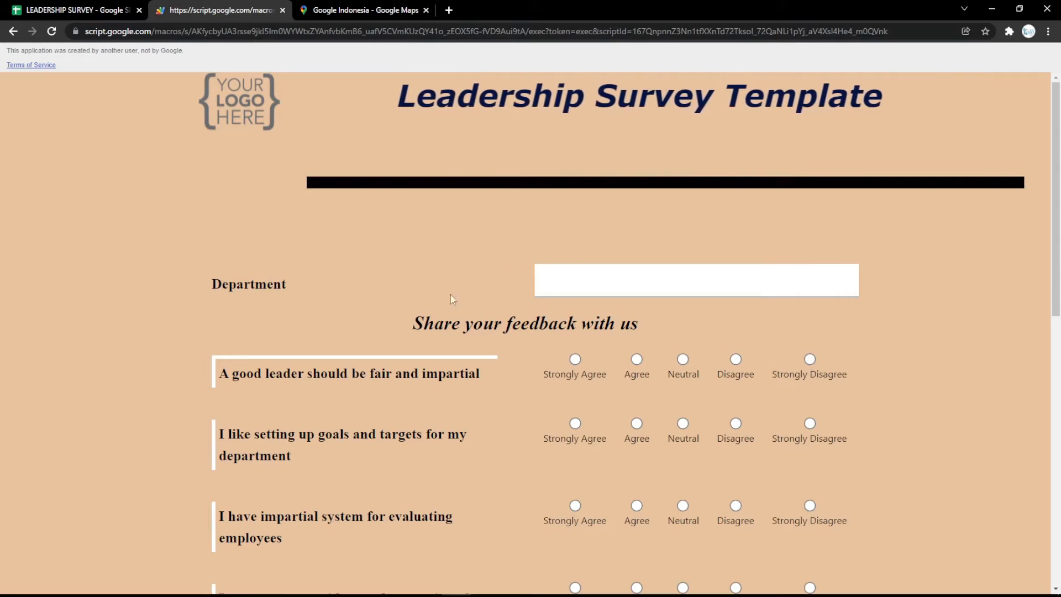
# Step: In the Settings sheet, fill the Body Background Color cell with light pink and check the live form
pyautogui.click(27, 7)
pyautogui.click(157, 580)
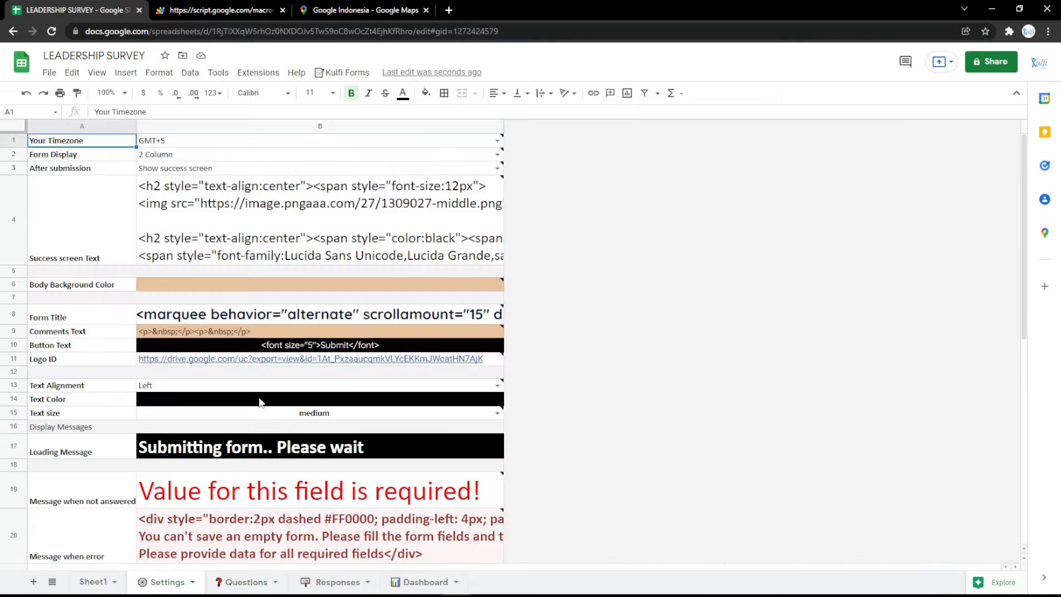
pyautogui.click(311, 285)
pyautogui.click(425, 93)
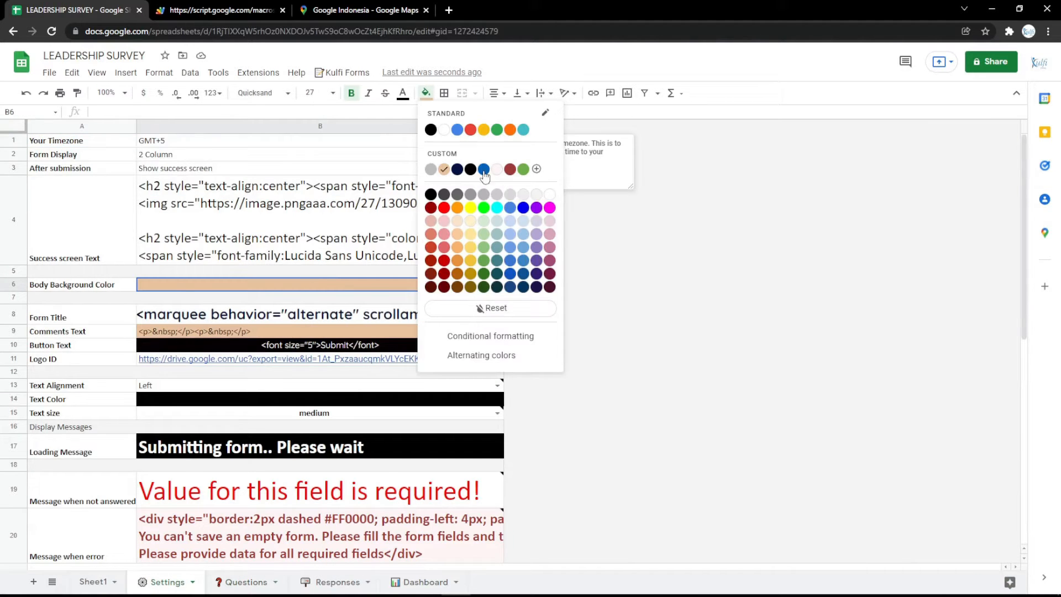
pyautogui.click(541, 221)
pyautogui.click(221, 10)
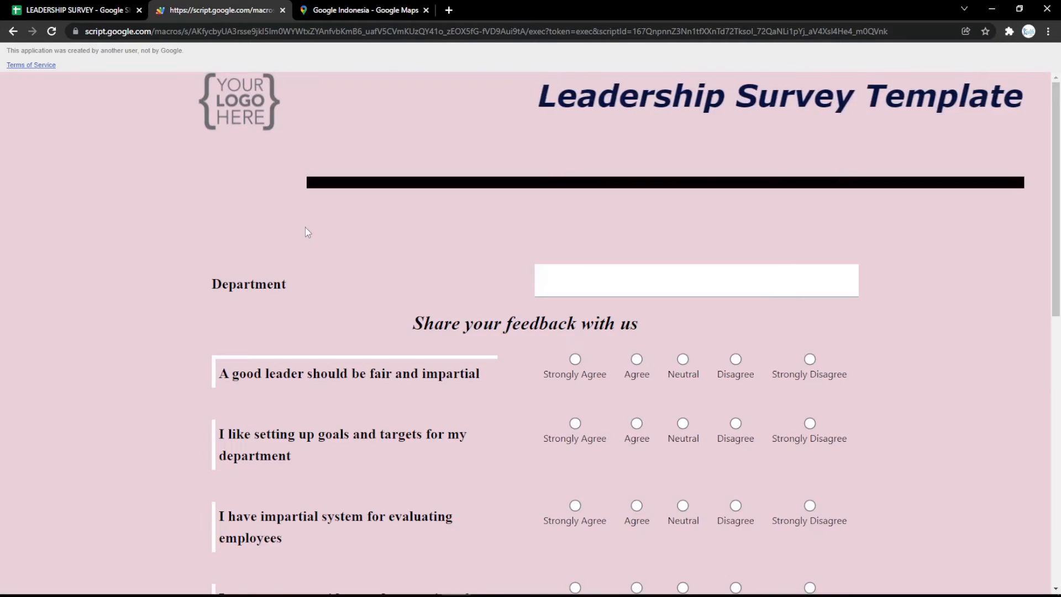
pyautogui.scroll(-11, 305, 228)
pyautogui.scroll(11, 318, 256)
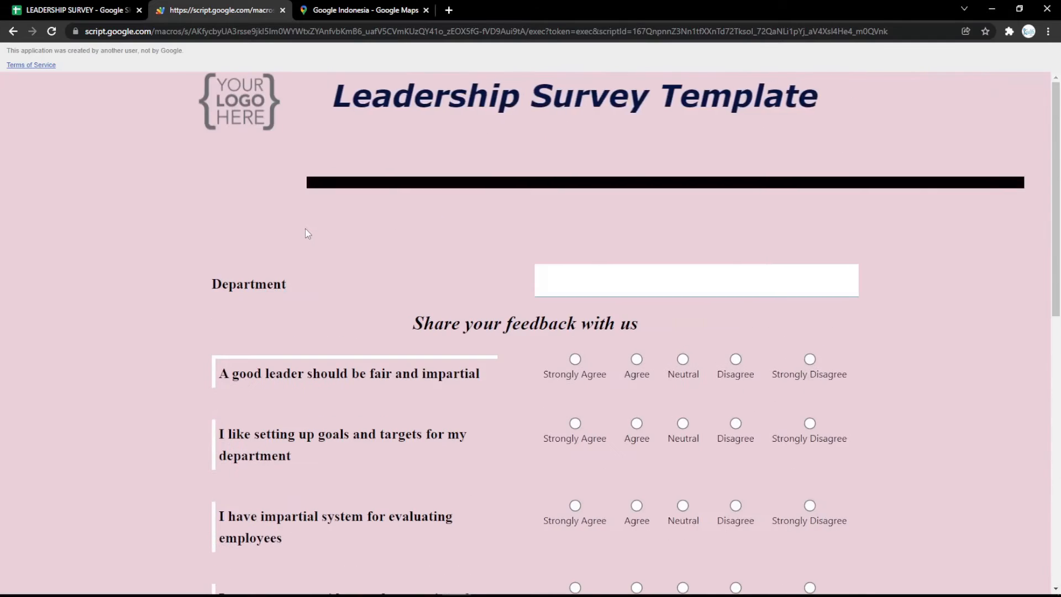
# Step: Fill the Button Text cell with magenta, reload the live form and check its Submit button
pyautogui.click(142, 4)
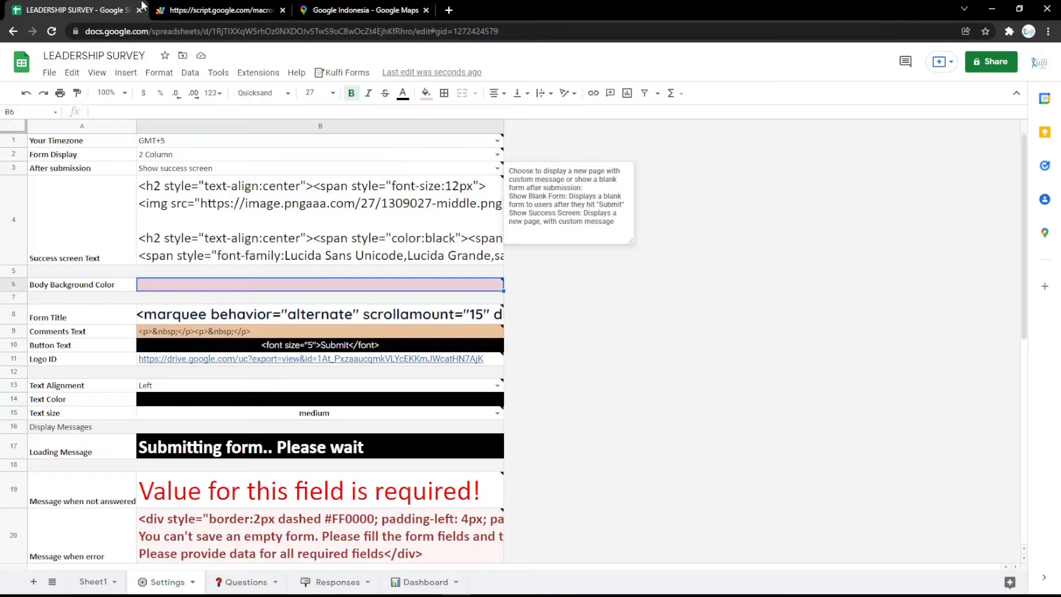
pyautogui.click(266, 348)
pyautogui.click(426, 92)
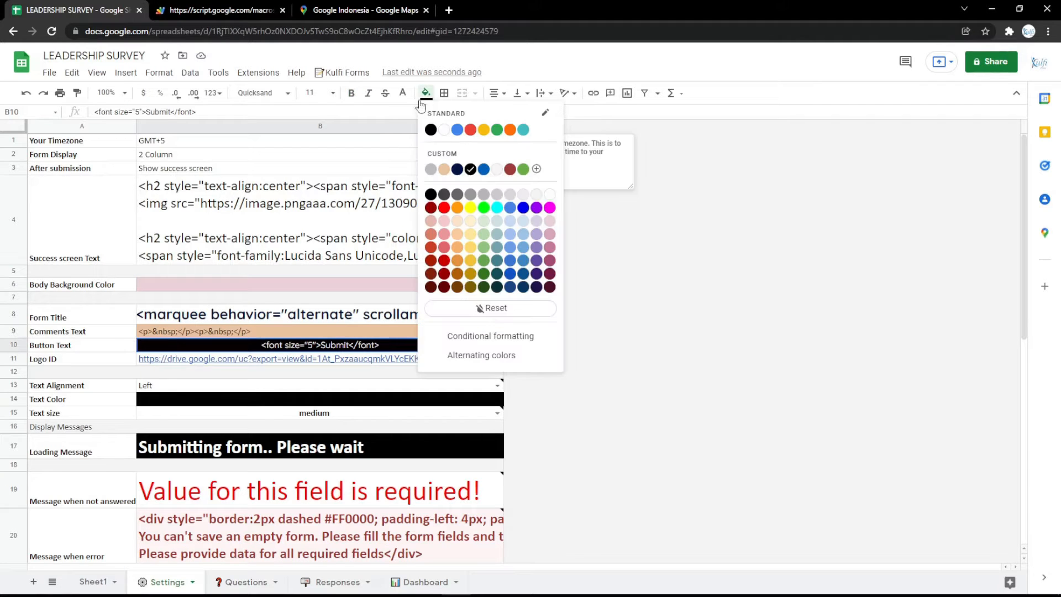
pyautogui.click(550, 207)
pyautogui.click(221, 10)
pyautogui.press('F5')
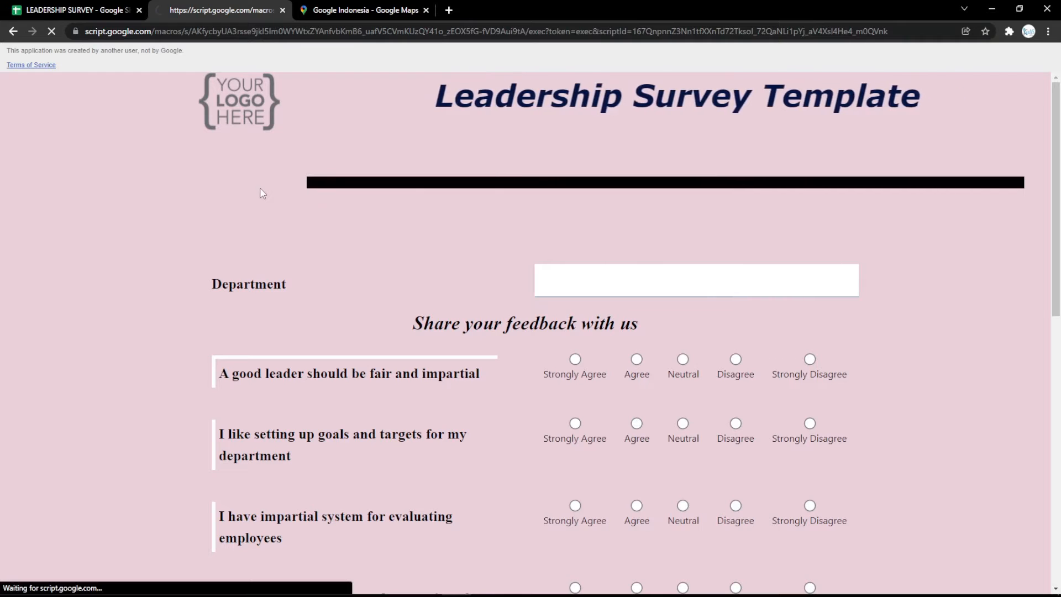
pyautogui.scroll(-6, 278, 253)
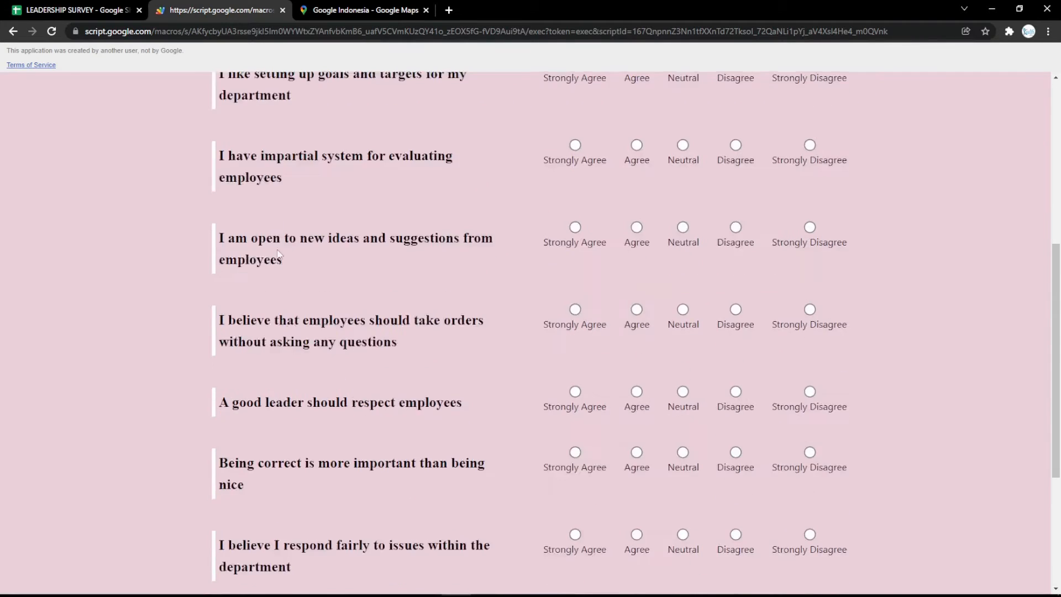
pyautogui.scroll(-4, 278, 254)
# Step: Replace the Logo ID link with the address of the "Your Logo Here contact us" image and reload the live form
pyautogui.click(83, 10)
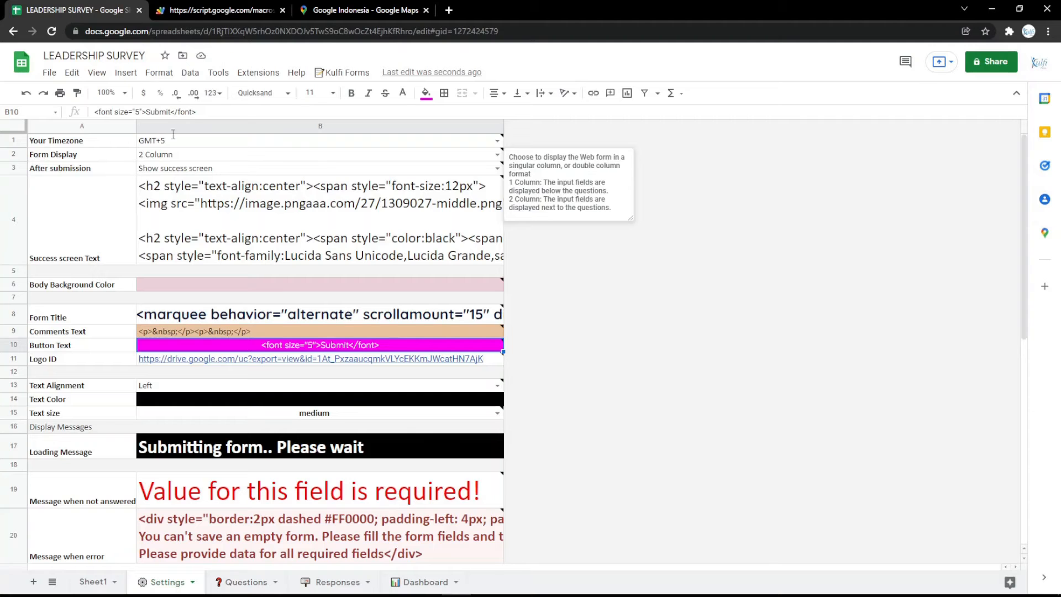
pyautogui.click(272, 362)
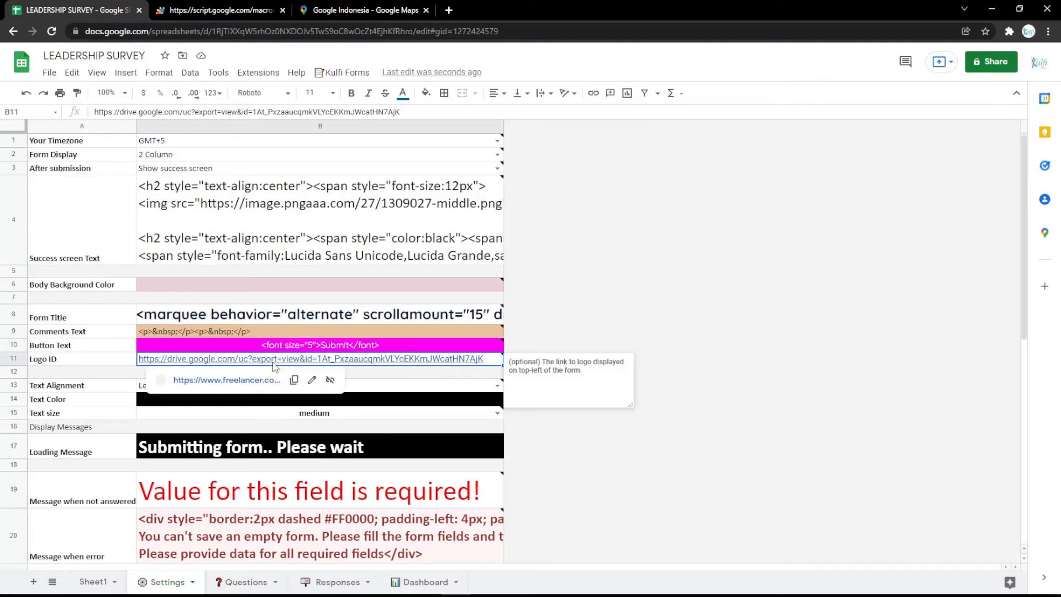
pyautogui.click(448, 10)
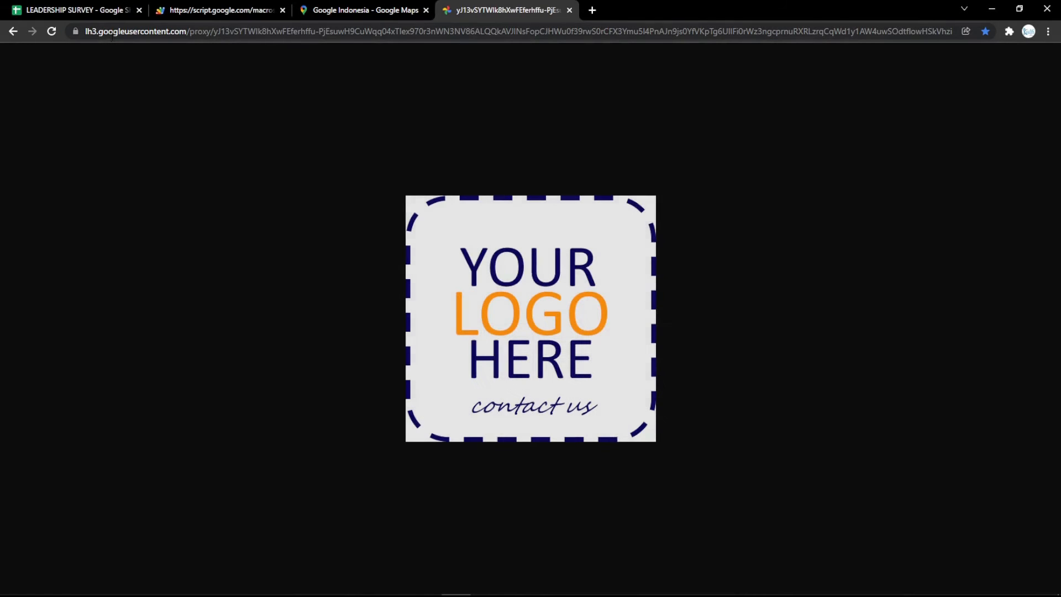
pyautogui.click(166, 34)
pyautogui.click(100, 7)
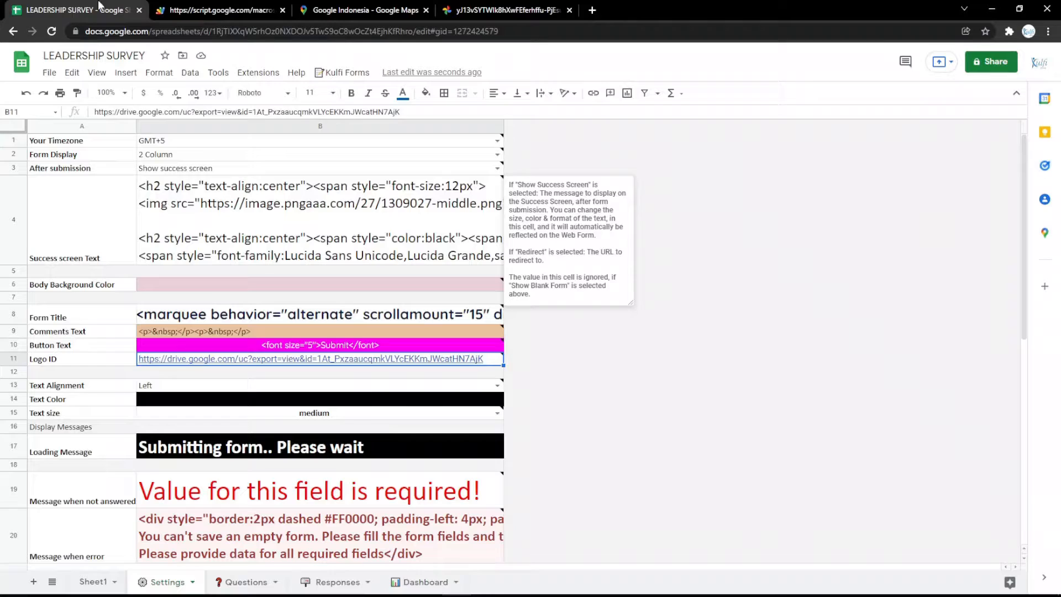
pyautogui.click(226, 10)
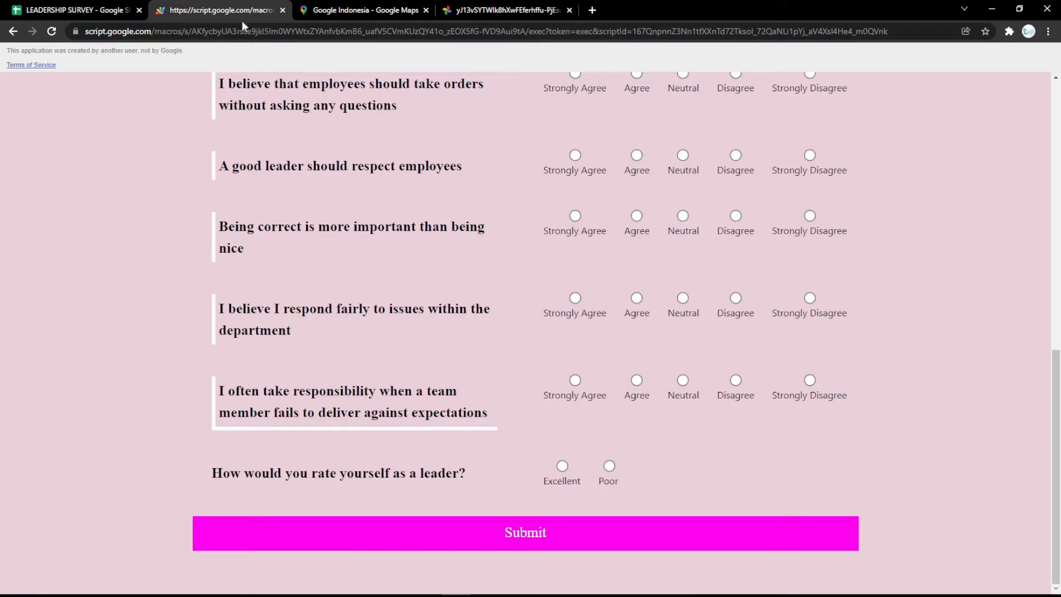
pyautogui.press('F5')
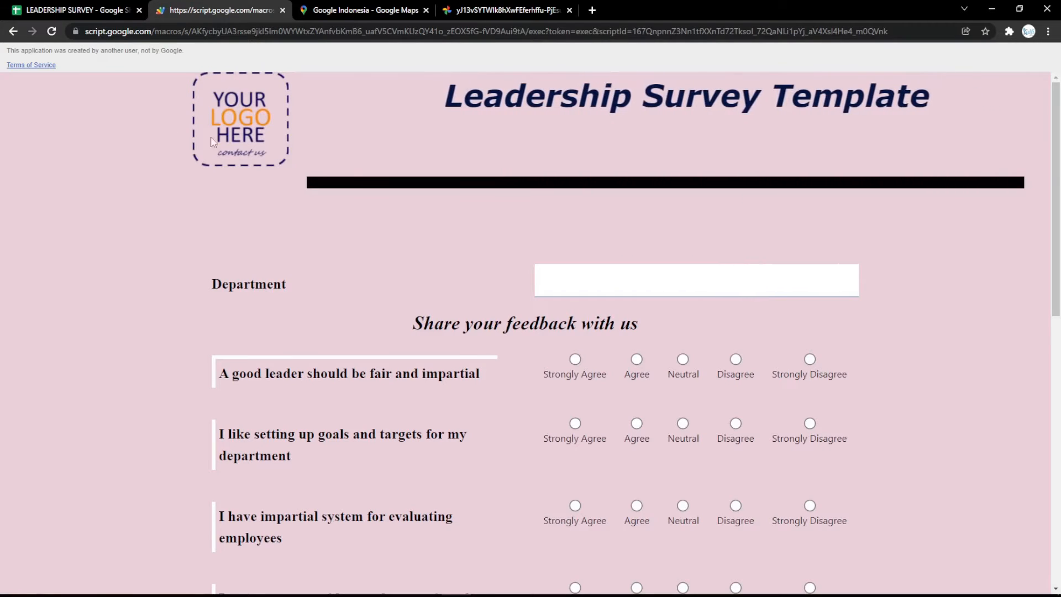
# Step: Fill the Text Color cell in the Settings sheet with magenta, reload the live form and review its text
pyautogui.click(27, 9)
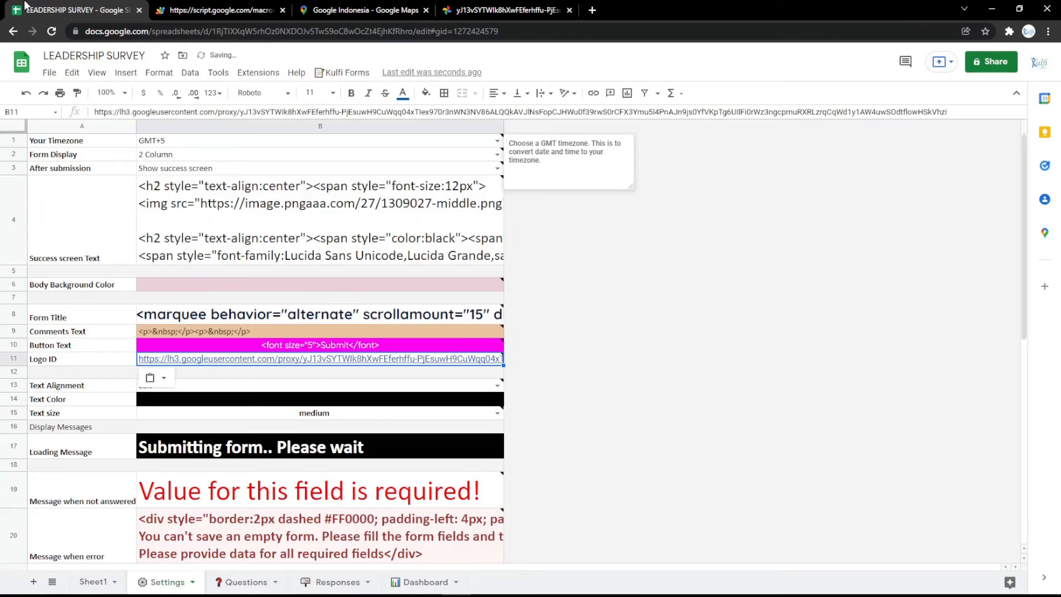
pyautogui.click(292, 399)
pyautogui.click(426, 93)
pyautogui.click(549, 207)
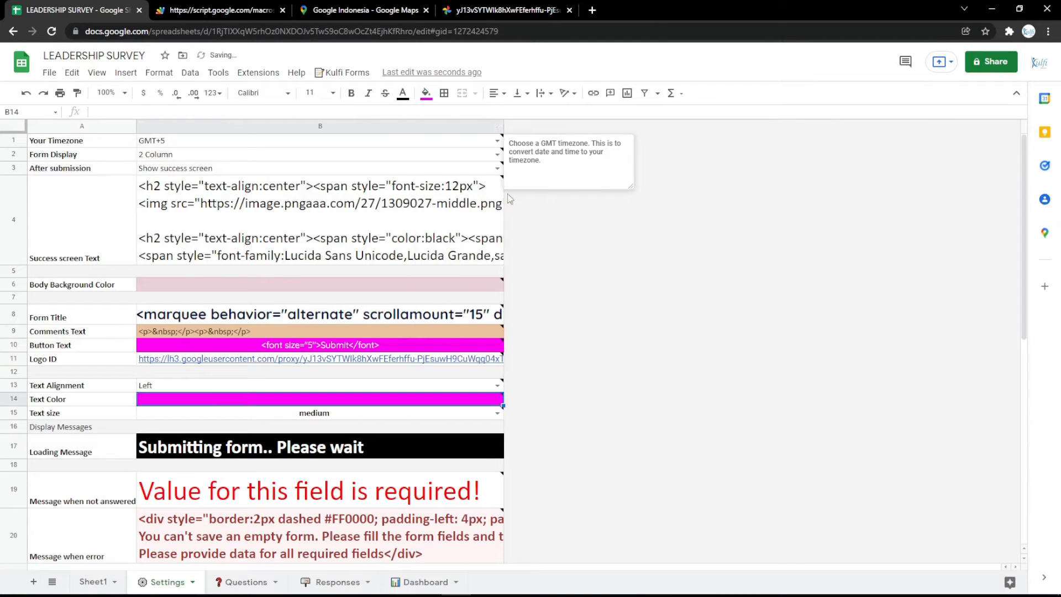
pyautogui.click(221, 10)
pyautogui.press('F5')
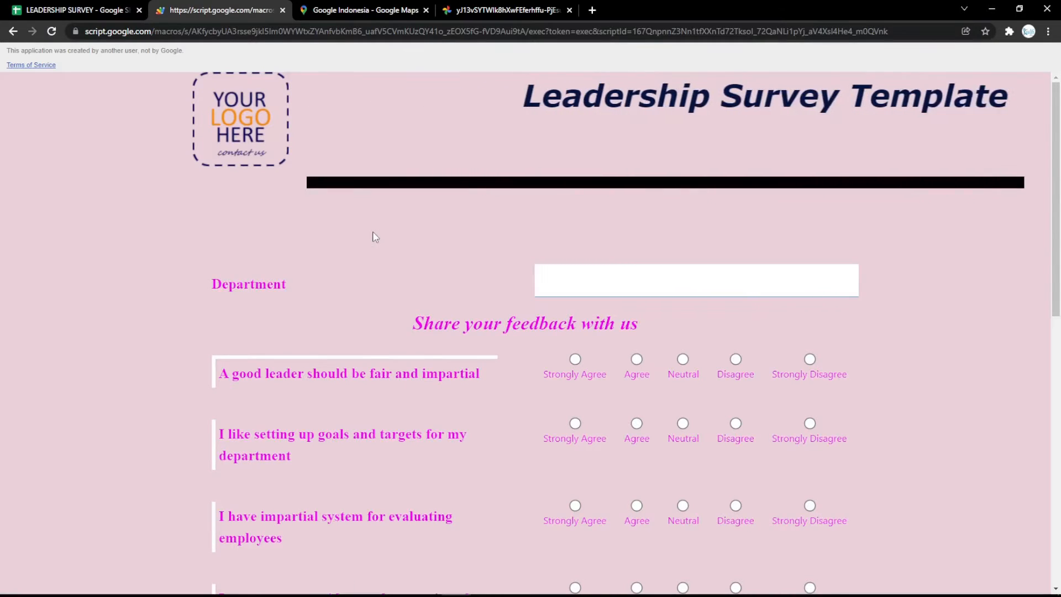
pyautogui.scroll(-10, 370, 232)
pyautogui.scroll(8, 365, 260)
pyautogui.scroll(2, 367, 262)
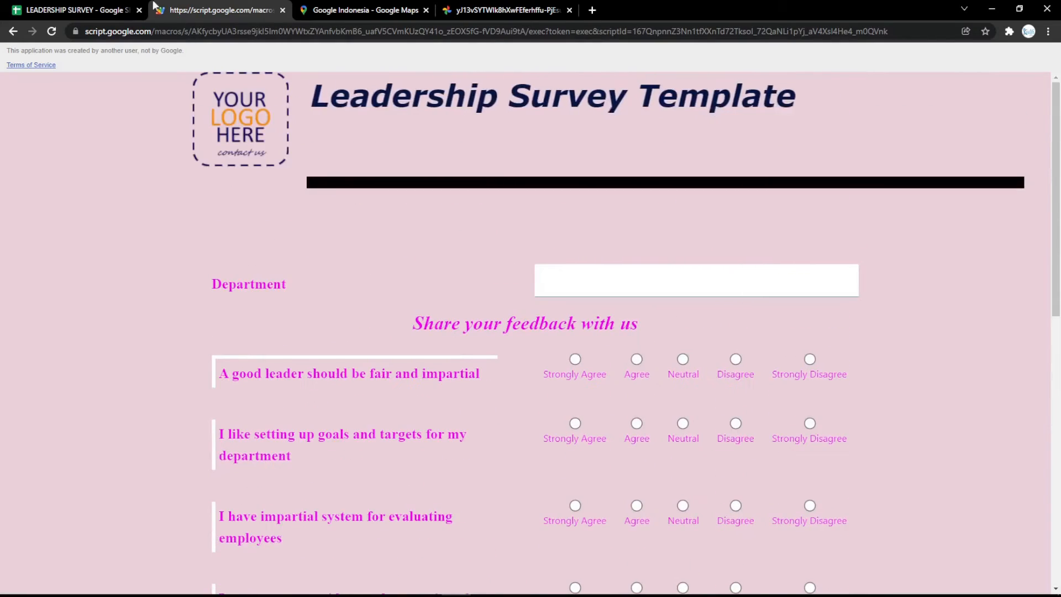
# Step: Extend the Loading Message to "Submitting form.. Please wait a minutes" and reload the live form
pyautogui.click(105, 10)
pyautogui.click(303, 442)
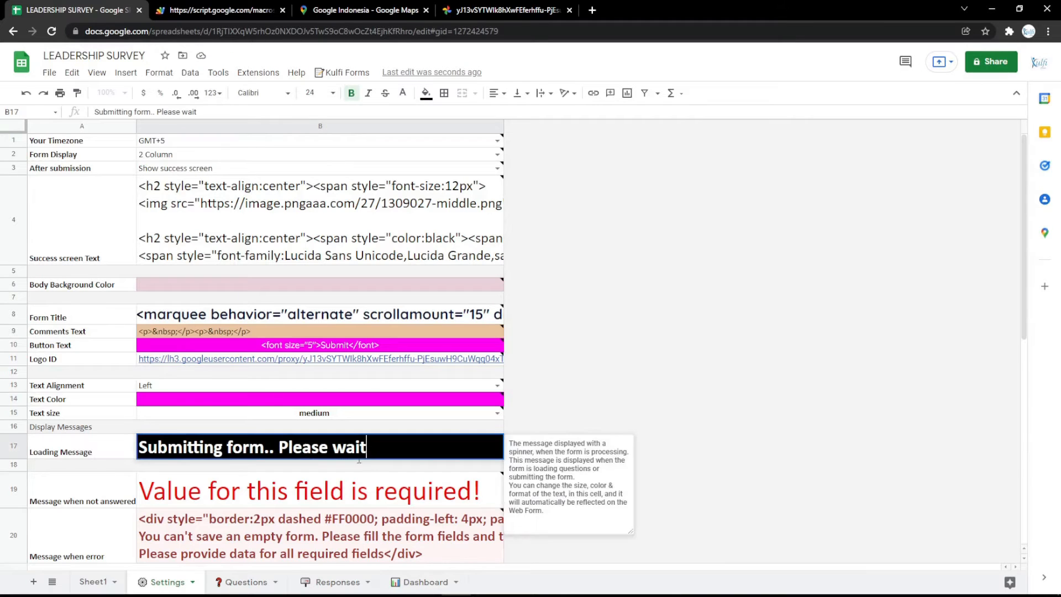
pyautogui.write('inu')
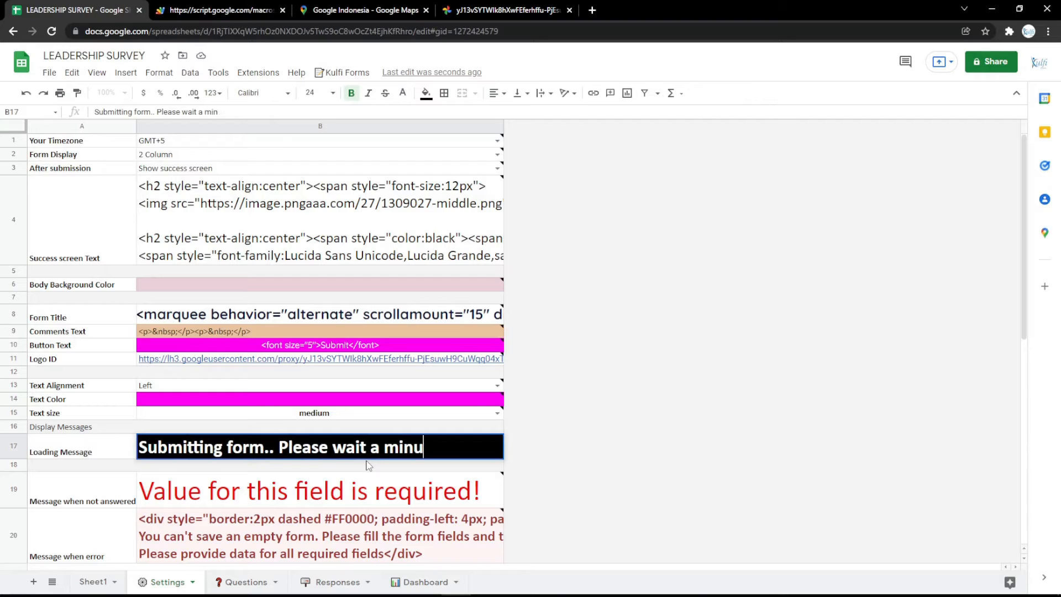
pyautogui.write('tes')
pyautogui.press('Return')
pyautogui.click(209, 5)
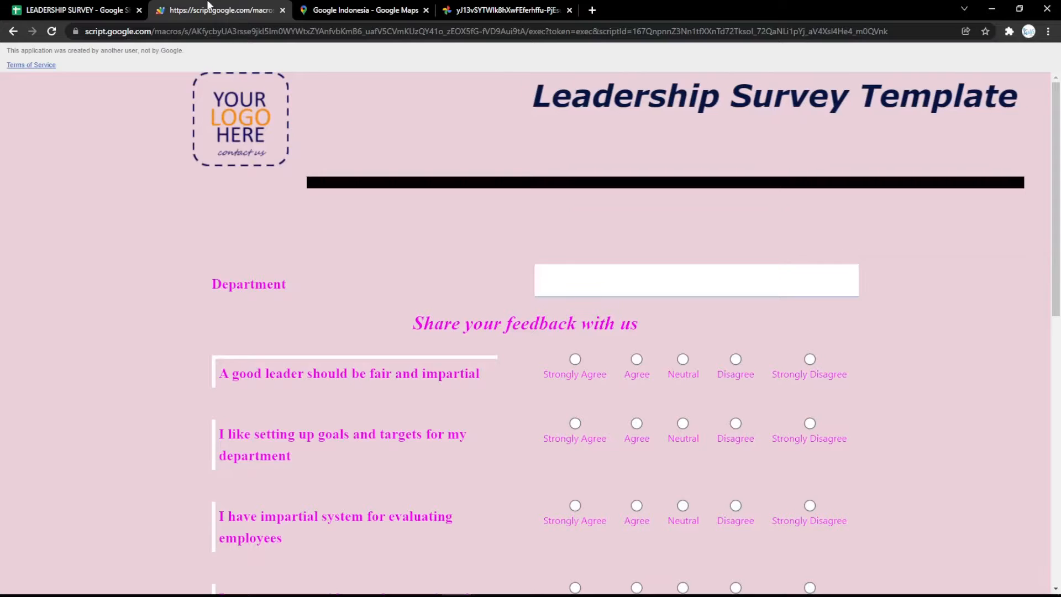
pyautogui.press('F5')
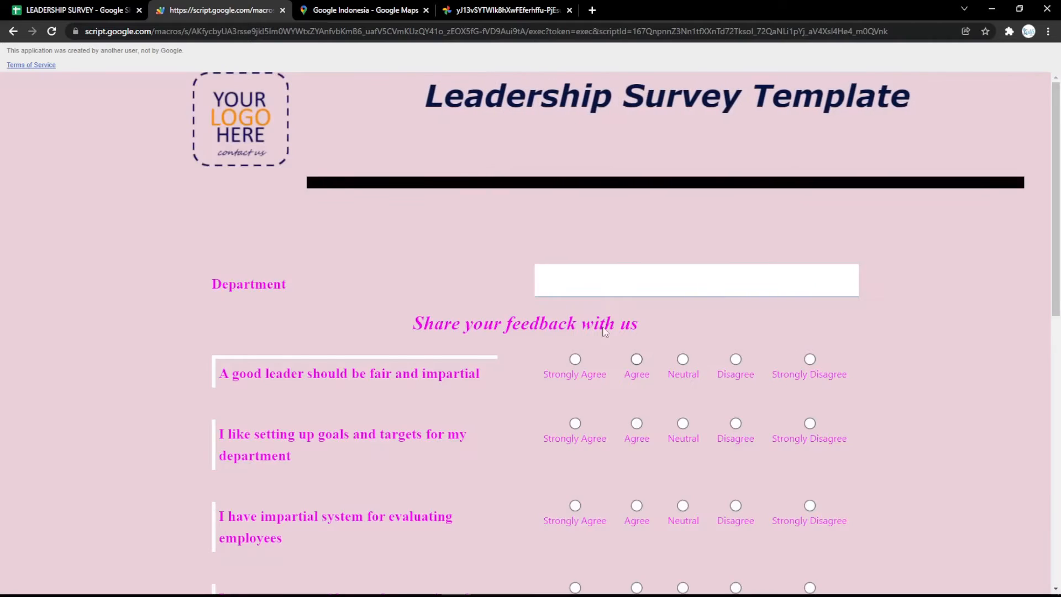
# Step: Review the Form Title setting, open the Online HTML Editor in a new browser tab and write LEADERSHIP SURVEY
pyautogui.click(51, 9)
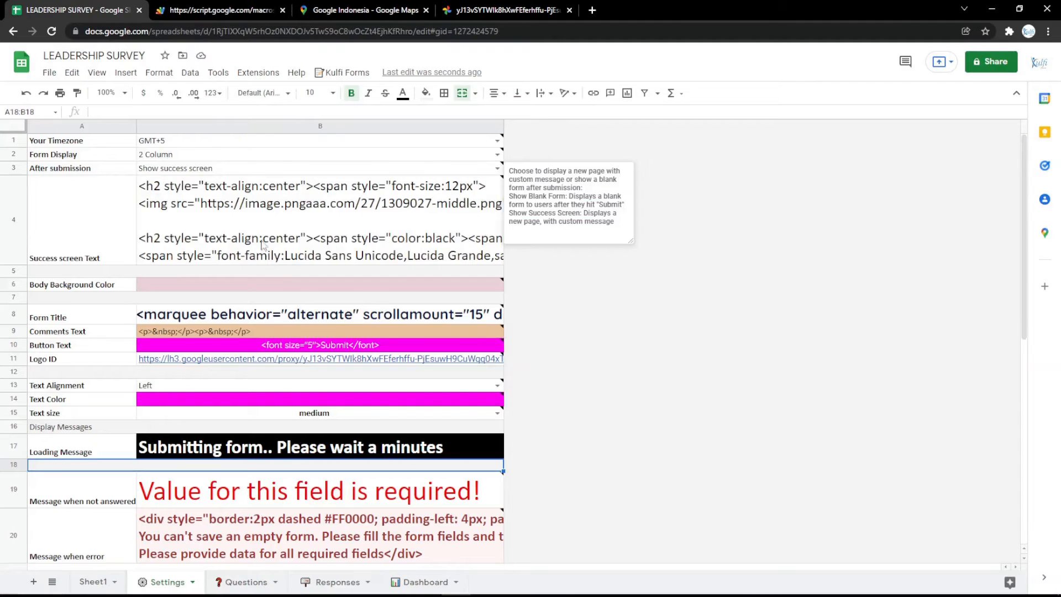
pyautogui.doubleClick(327, 312)
pyautogui.click(364, 386)
pyautogui.click(591, 10)
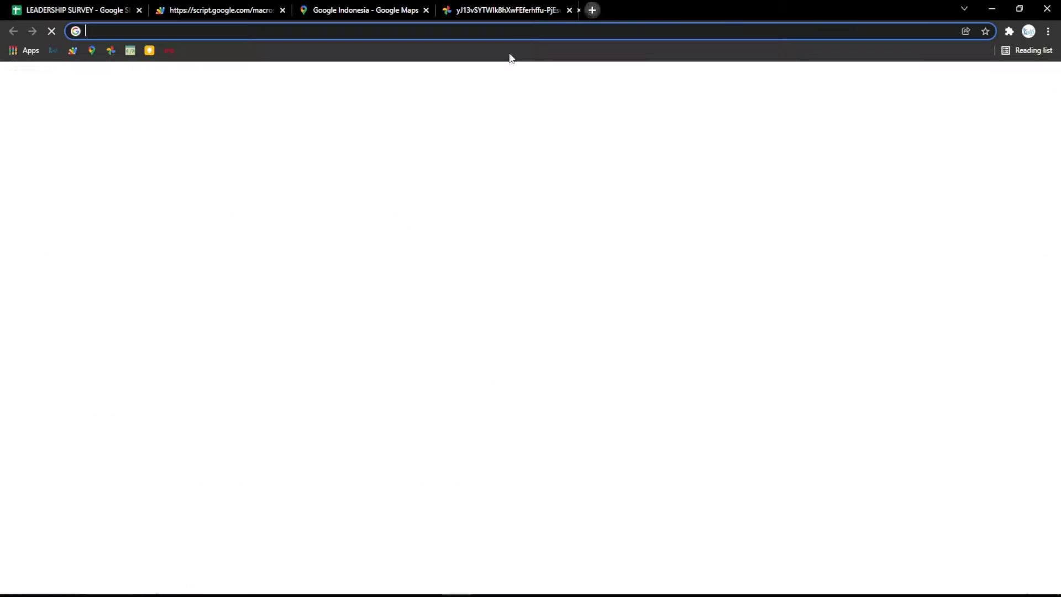
pyautogui.click(134, 51)
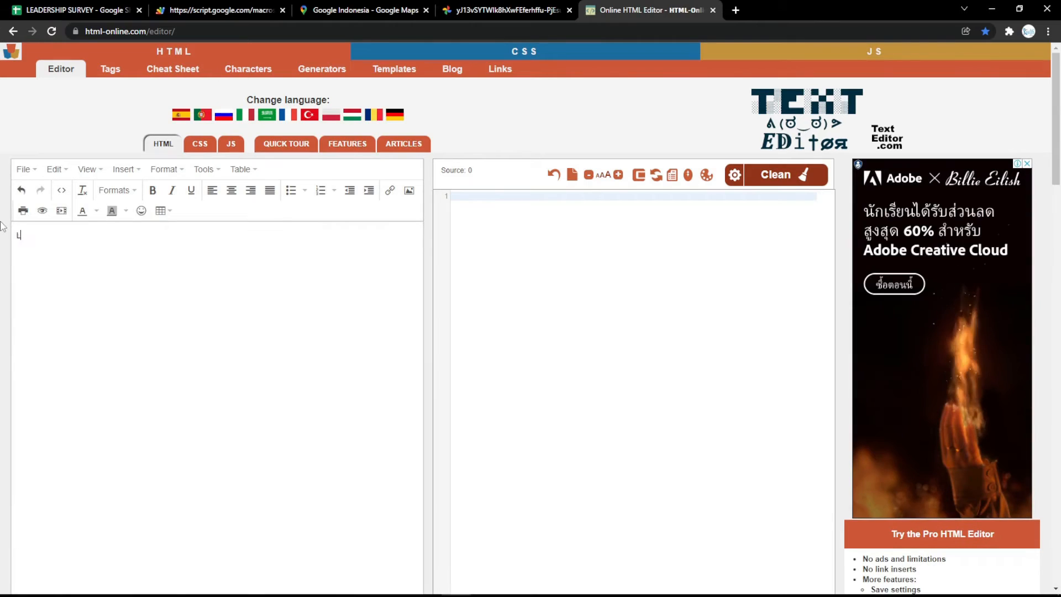
pyautogui.write('EADERSHIP')
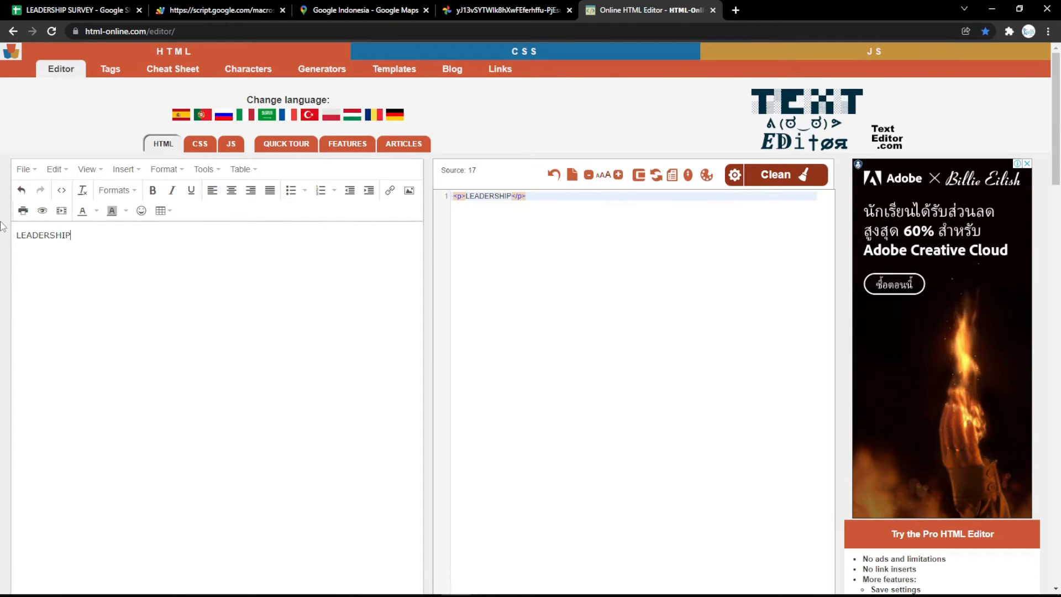
pyautogui.write(' SURVEY')
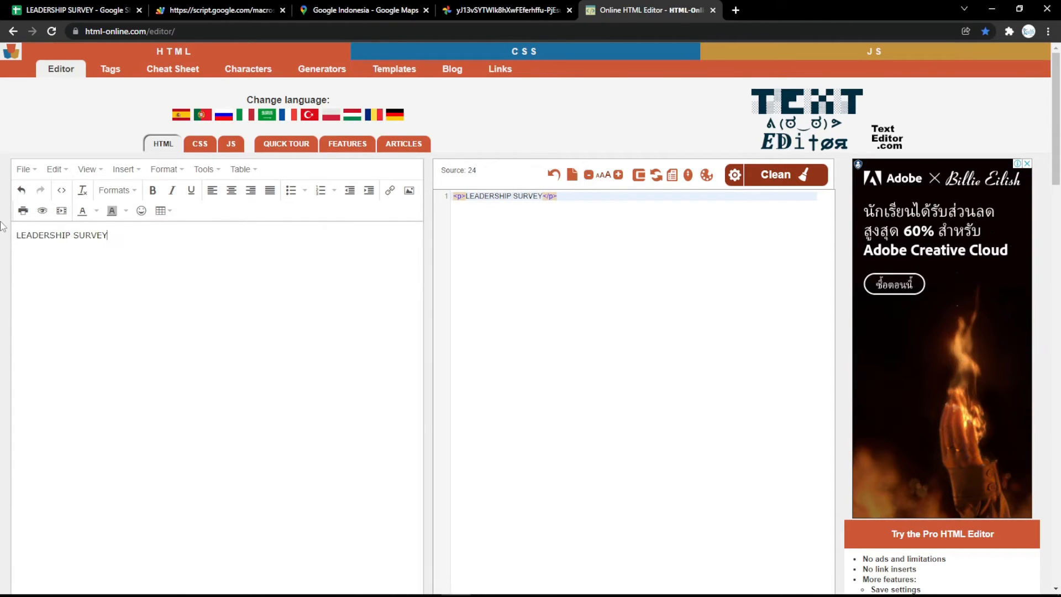
# Step: Format LEADERSHIP SURVEY as a centred, bold, italic, underlined Heading 1 in magenta
pyautogui.hotkey('ctrl', 'a')
pyautogui.click(232, 190)
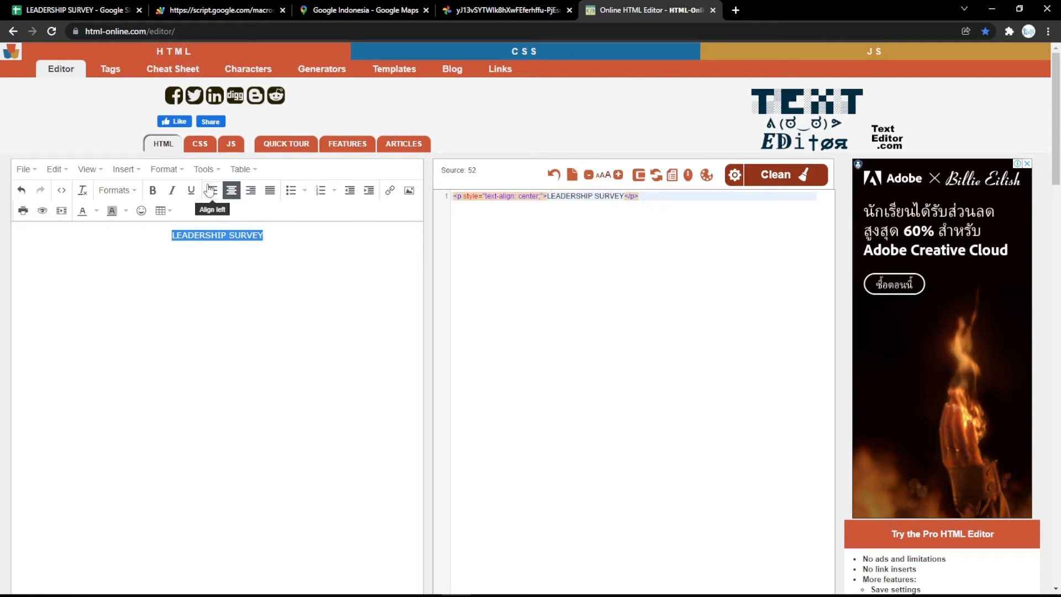
pyautogui.click(153, 190)
pyautogui.click(172, 191)
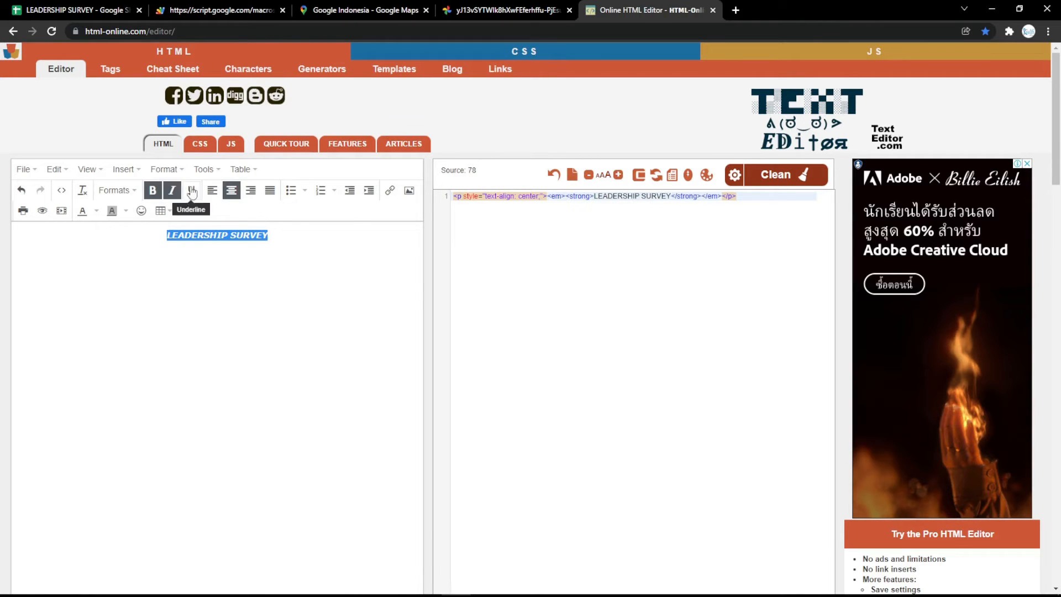
pyautogui.click(191, 190)
pyautogui.click(118, 191)
pyautogui.click(114, 214)
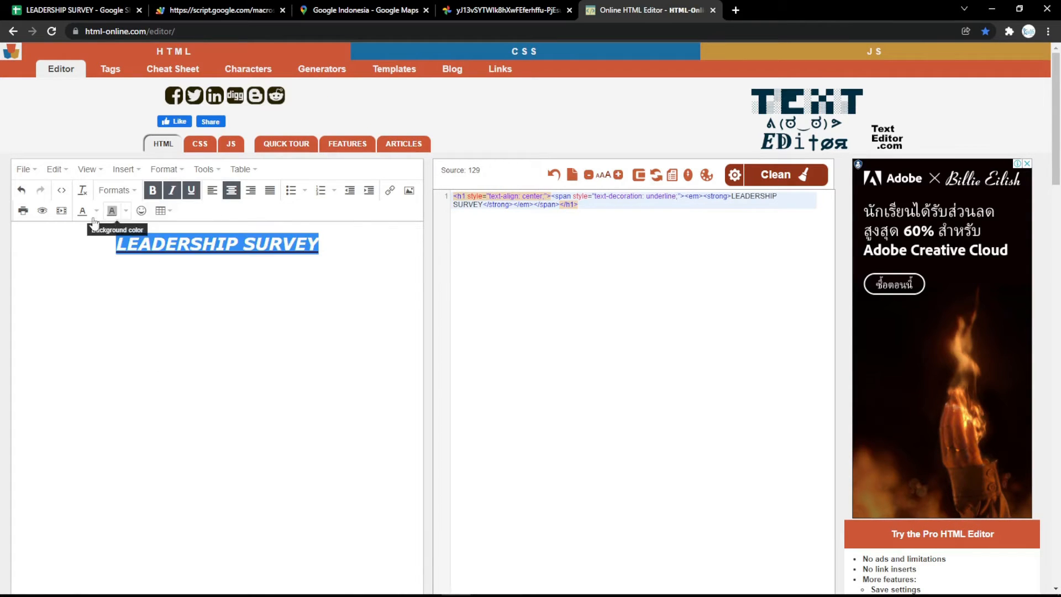
pyautogui.click(97, 211)
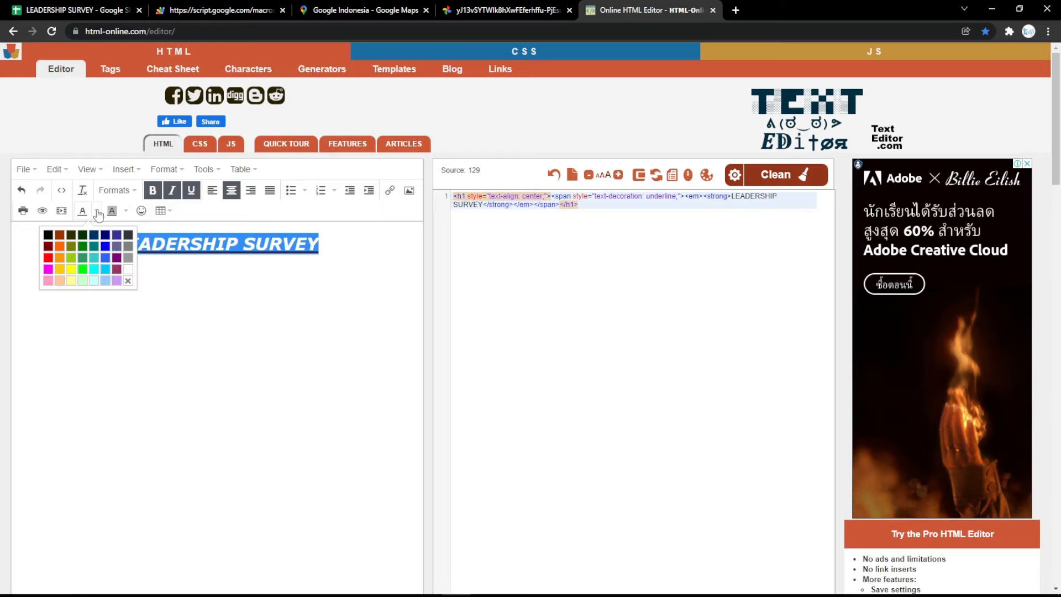
pyautogui.click(48, 269)
pyautogui.click(281, 260)
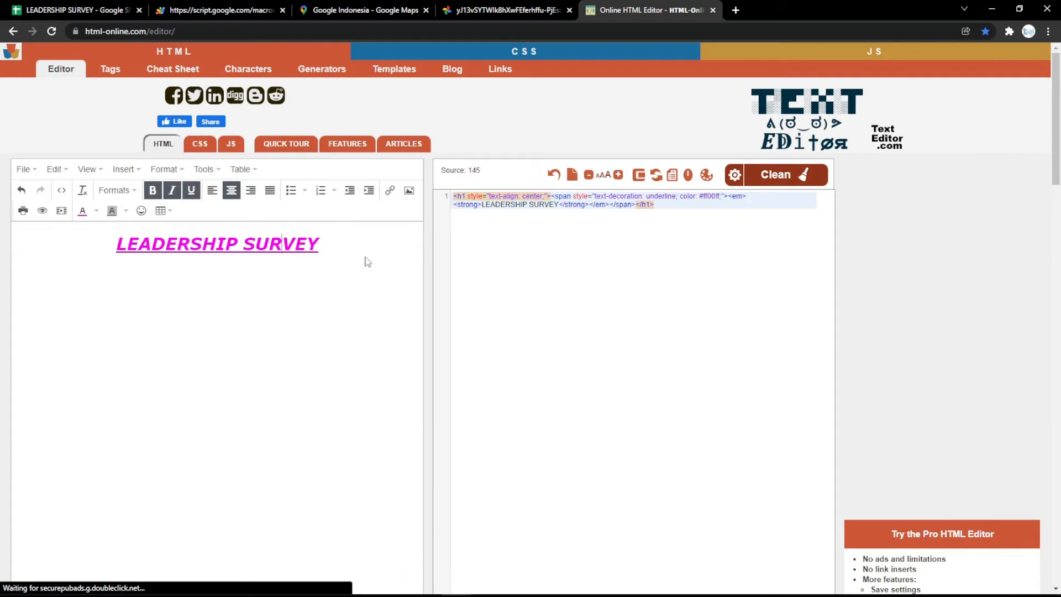
# Step: Copy the generated heading HTML, replace the Form Title contents in the Settings sheet with it and return to the live form
pyautogui.tripleClick(620, 195)
pyautogui.hotkey('ctrl', 'c')
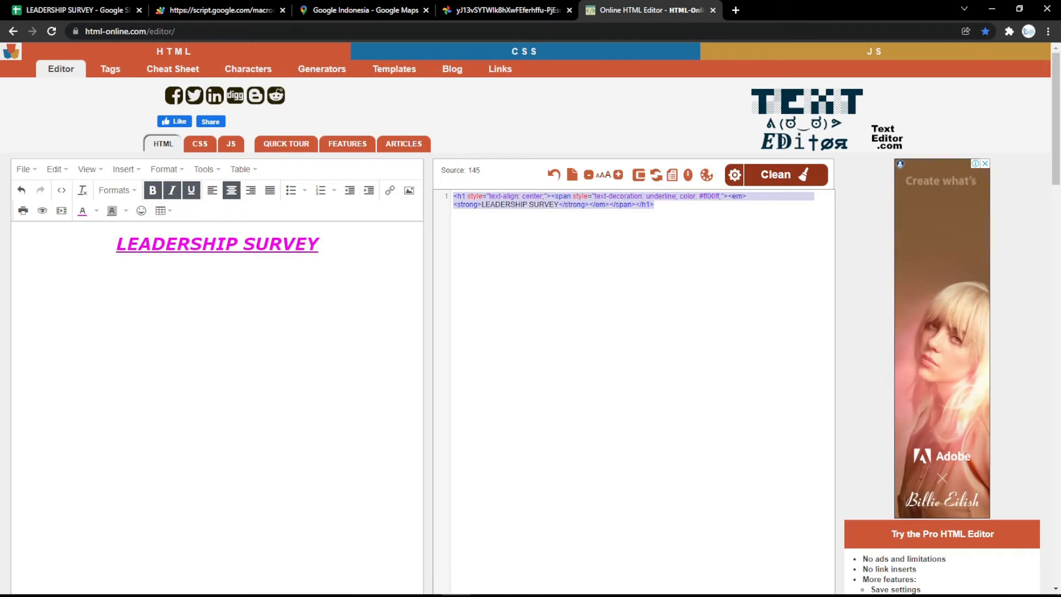
pyautogui.click(72, 10)
pyautogui.doubleClick(260, 317)
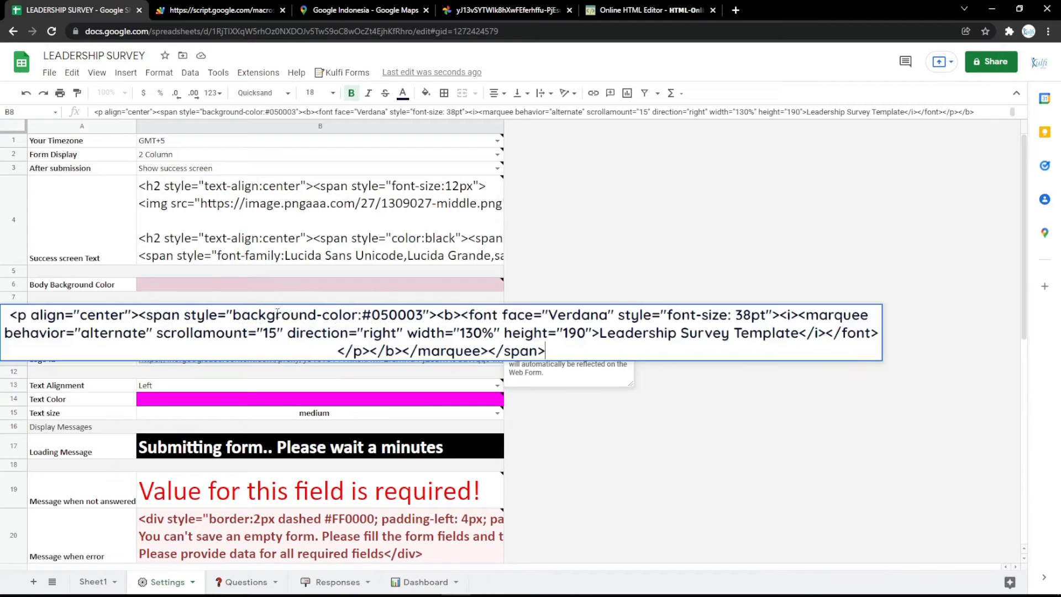
pyautogui.hotkey('ctrl', 'a')
pyautogui.hotkey('ctrl', 'v')
pyautogui.click(248, 284)
pyautogui.click(207, 10)
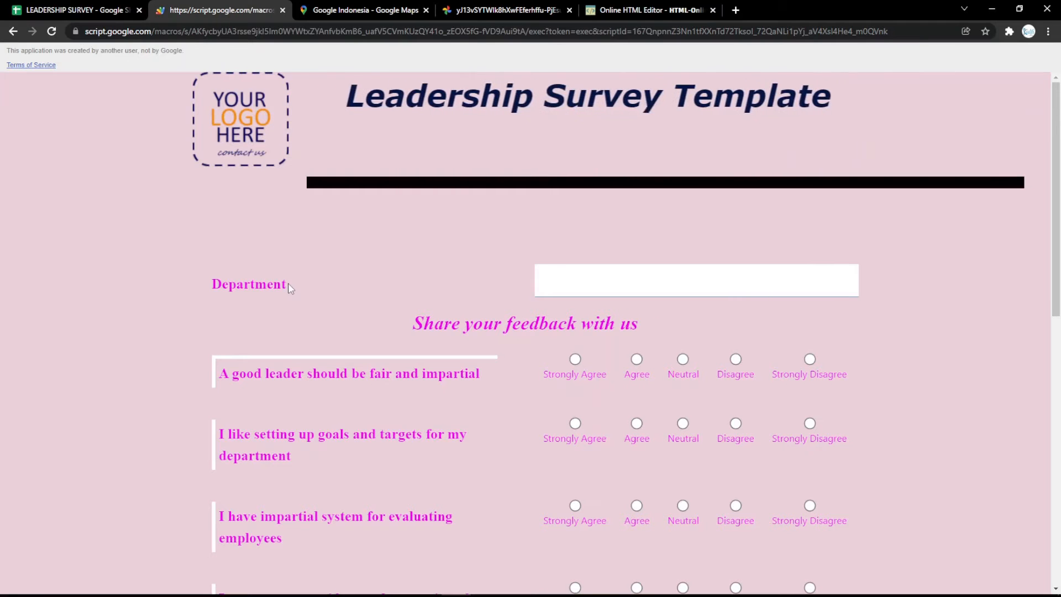
# Step: Reload the live form to check the new title and open the Responses sheet of the spreadsheet
pyautogui.press('F5')
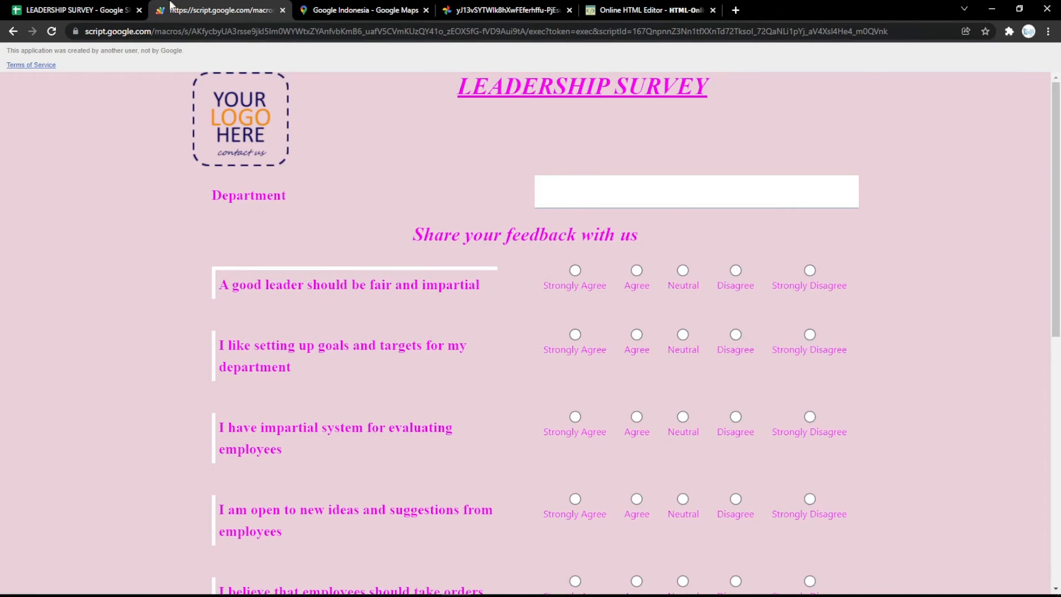
pyautogui.click(72, 10)
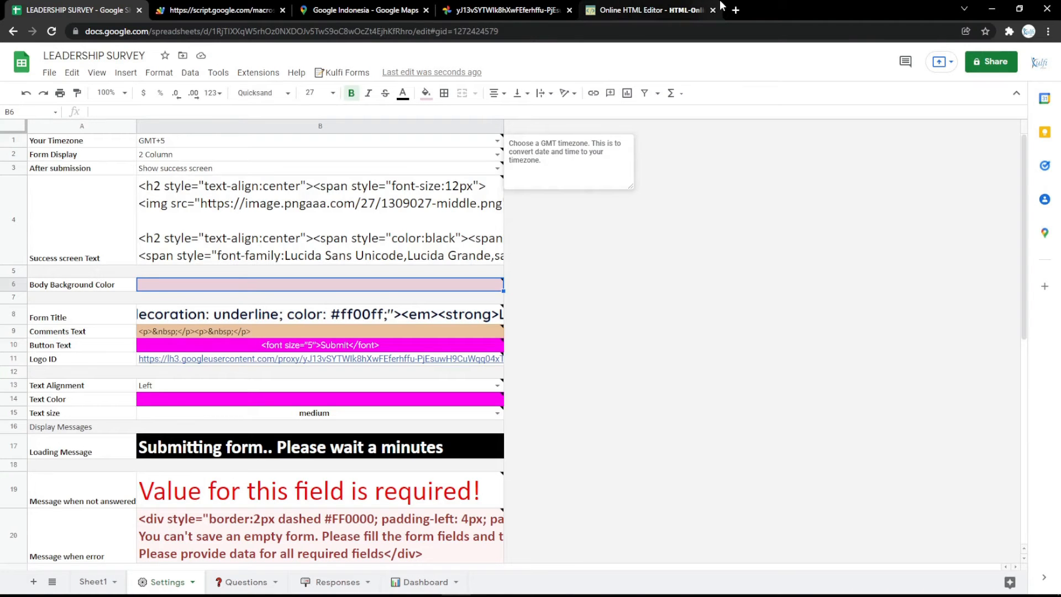
pyautogui.click(335, 581)
pyautogui.moveTo(86, 142)
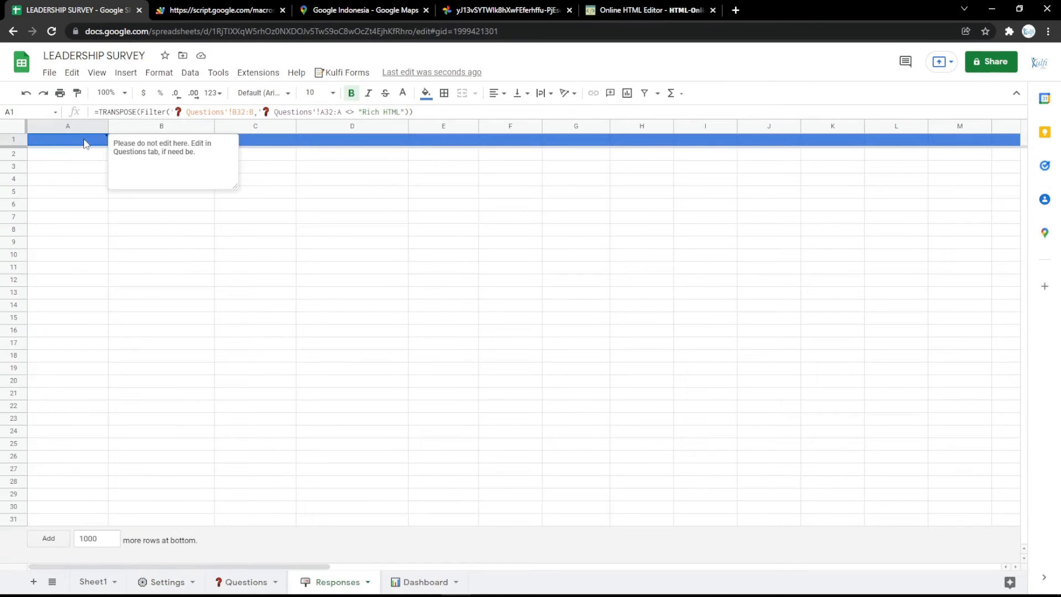
# Step: Copy the TRANSPOSE formula from the RESPONSES note in Google Keep, opened in a new browser tab, and return to the spreadsheet
pyautogui.click(735, 10)
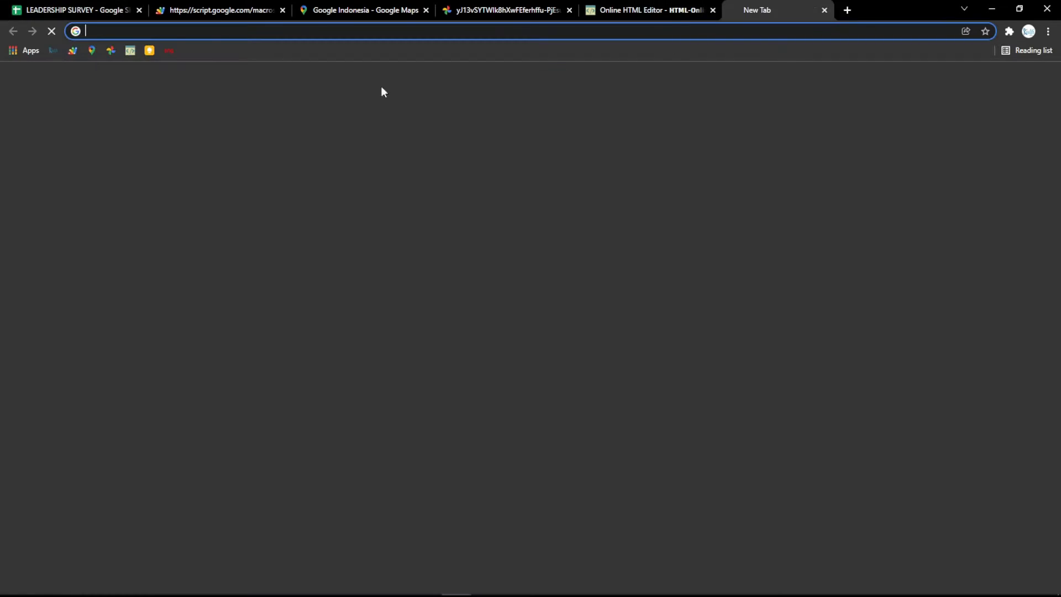
pyautogui.click(148, 50)
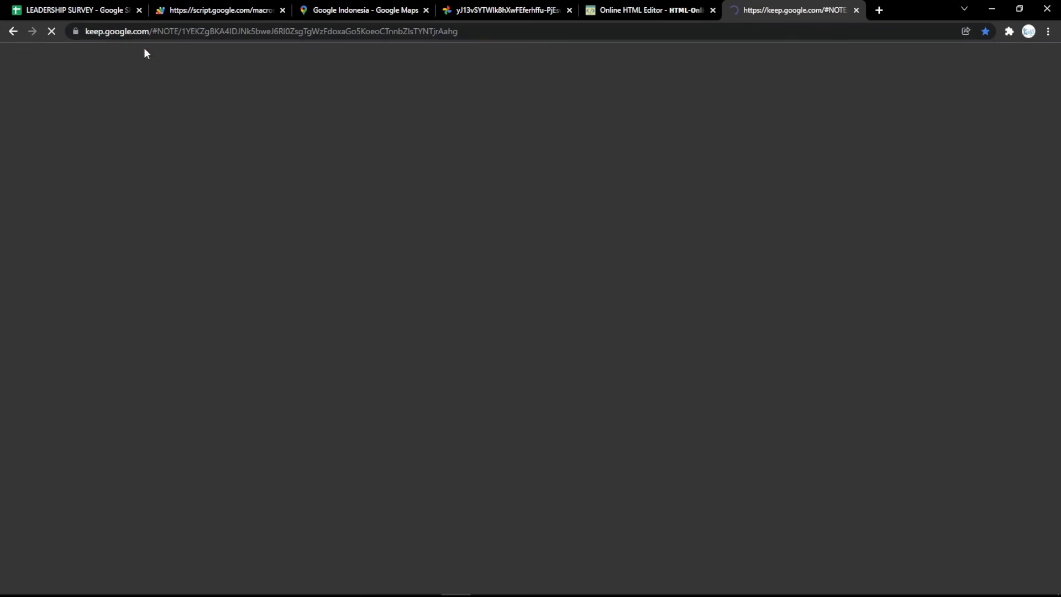
pyautogui.hotkey('ctrl', 'a')
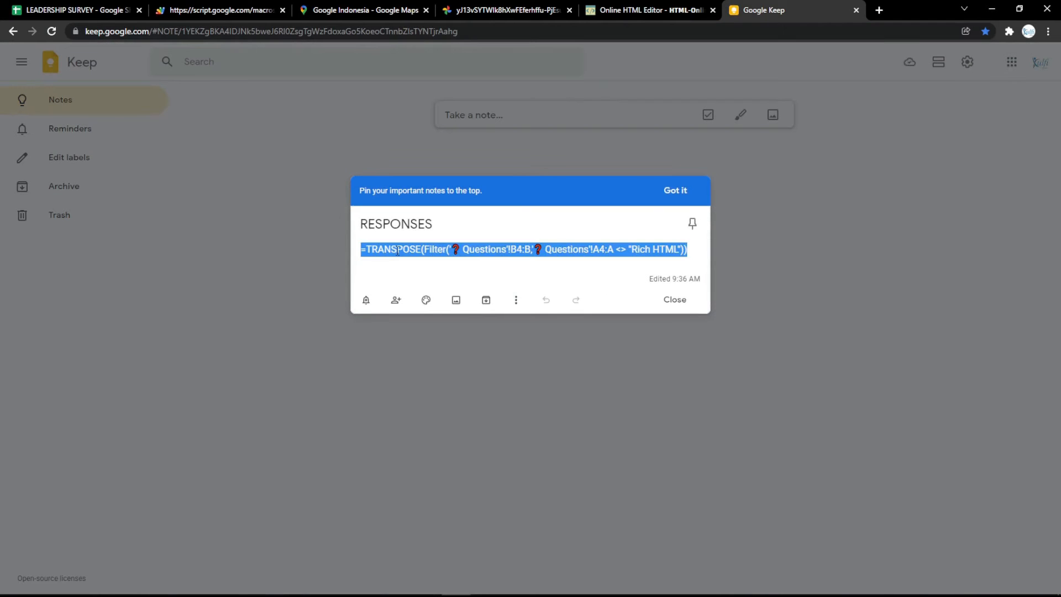
pyautogui.hotkey('ctrl', 'v')
pyautogui.hotkey('ctrl', 'z')
pyautogui.click(100, 10)
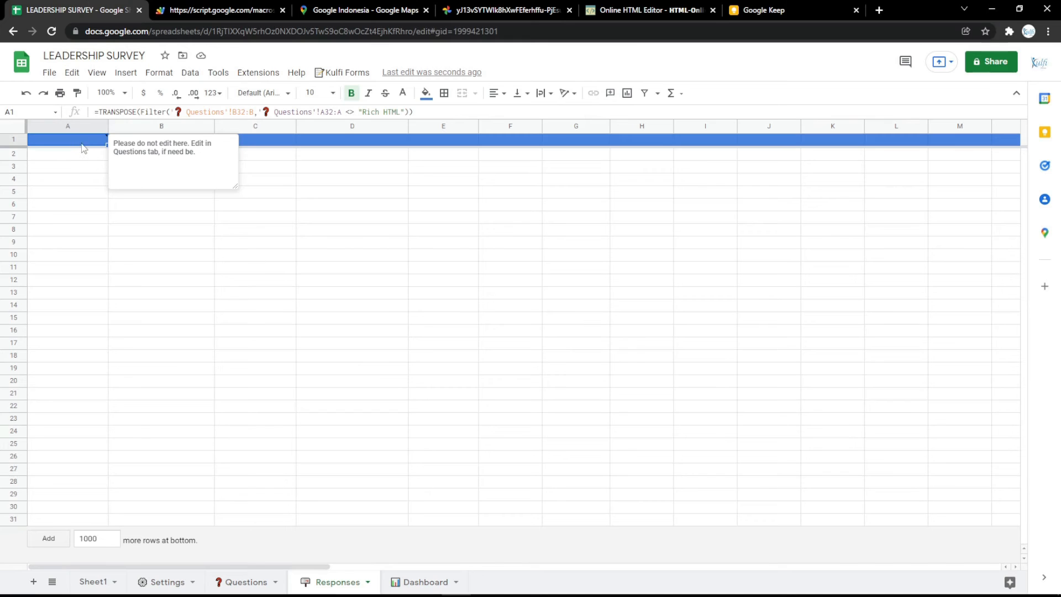
# Step: Replace the formula in cell A1 of Responses with =TRANSPOSE(Filter('❓ Questions'!B4:B,'❓ Questions'!A4:A <> "Rich HTML"))
pyautogui.doubleClick(82, 143)
pyautogui.hotkey('ctrl', 'a')
pyautogui.write('=TRANSPOSE(Filter(\'❓ Questions\'!B2:B,\'❓ Questions\'!A2:A <> "Rich HTML"))')
pyautogui.click(77, 182)
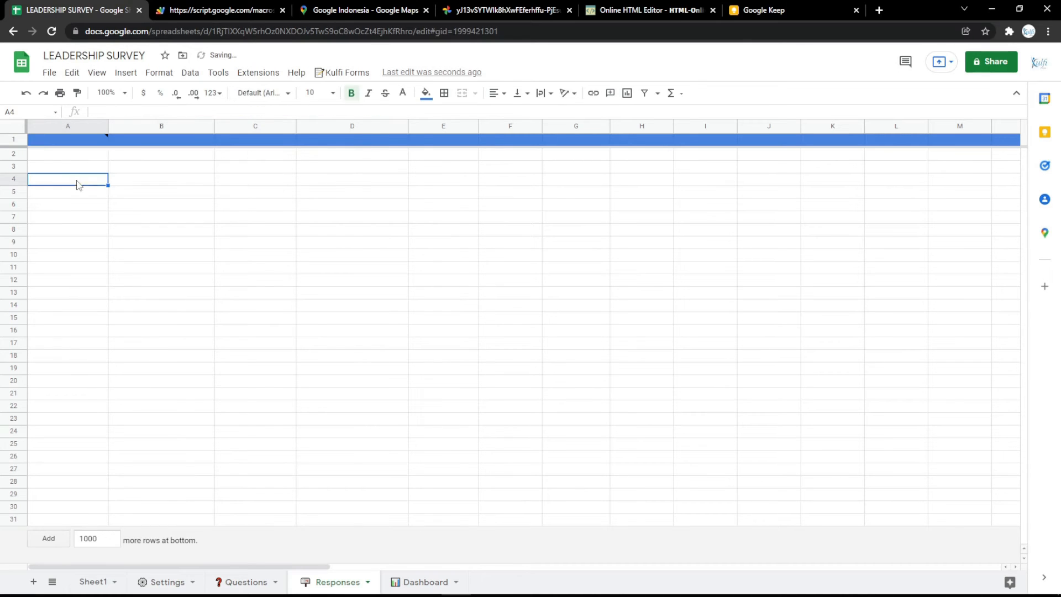
# Step: Check the Department question's row in the Questions sheet and change the Responses header formula's ranges to B3:B and A3:A
pyautogui.click(241, 581)
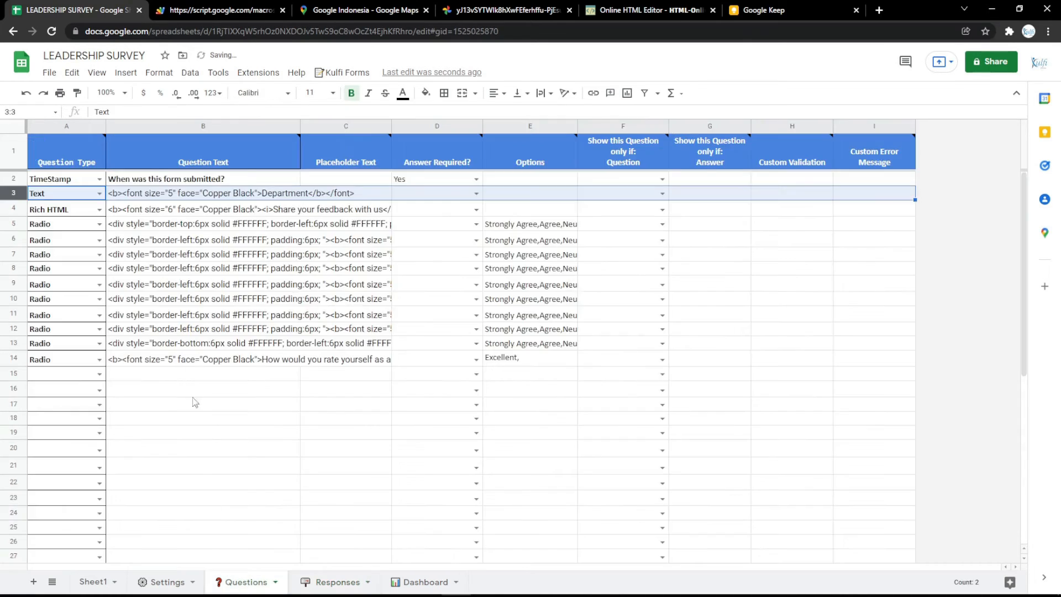
pyautogui.click(191, 199)
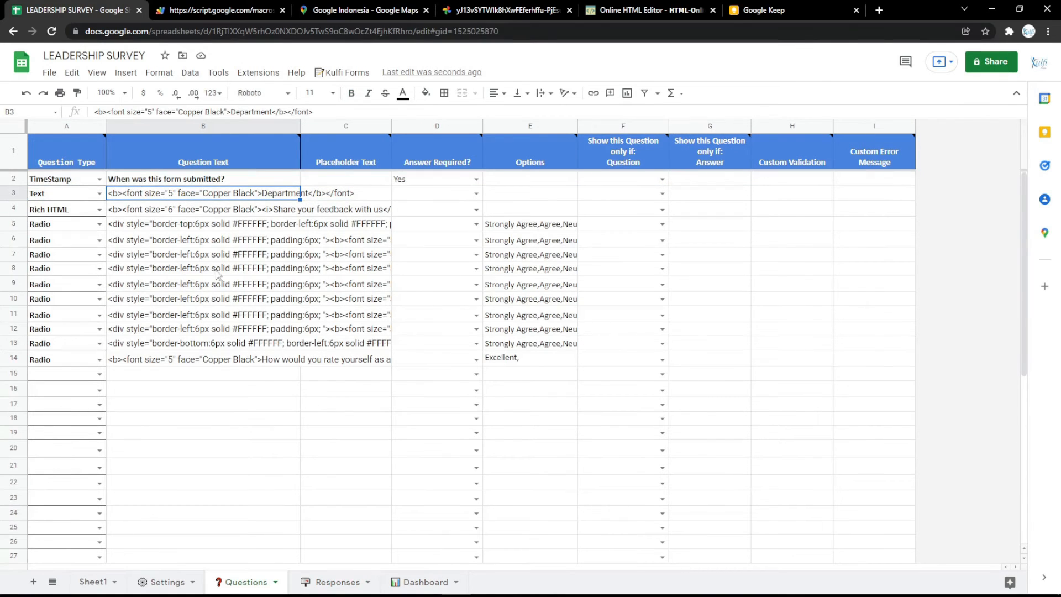
pyautogui.click(332, 580)
pyautogui.doubleClick(73, 142)
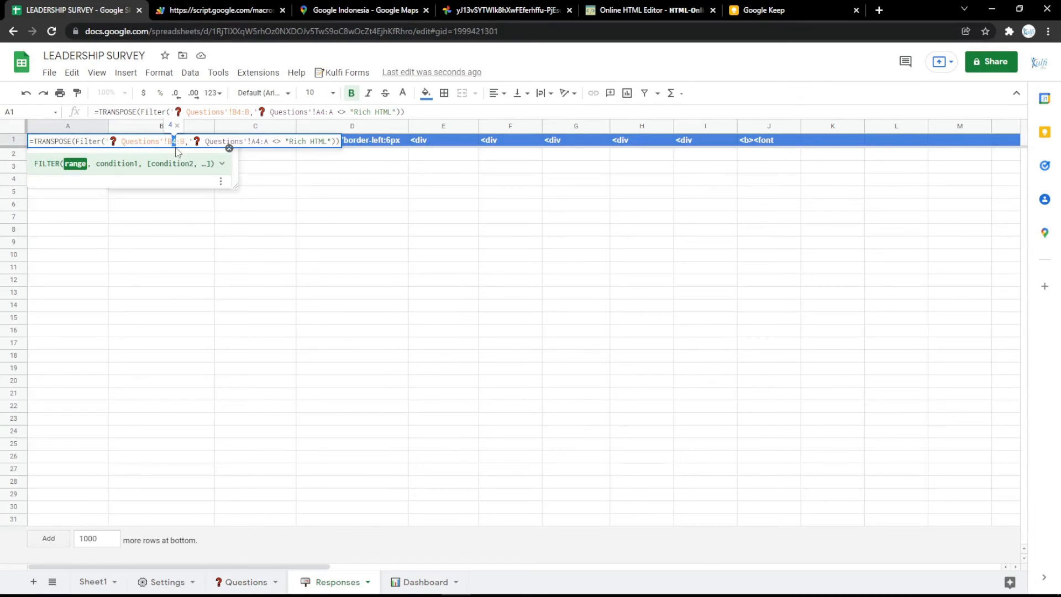
pyautogui.write('3')
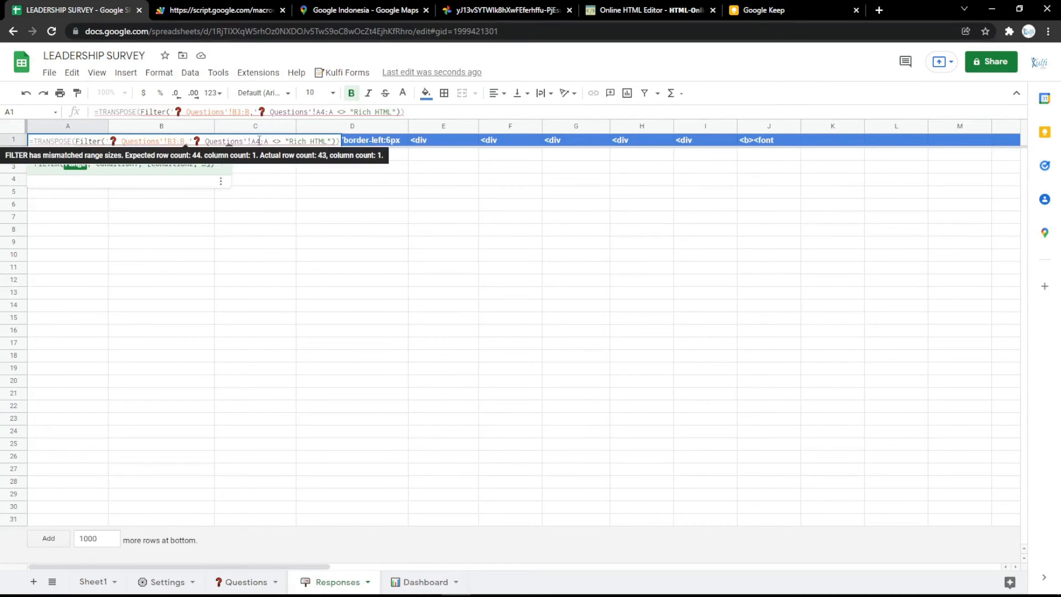
pyautogui.doubleClick(258, 142)
pyautogui.write('3')
pyautogui.click(260, 178)
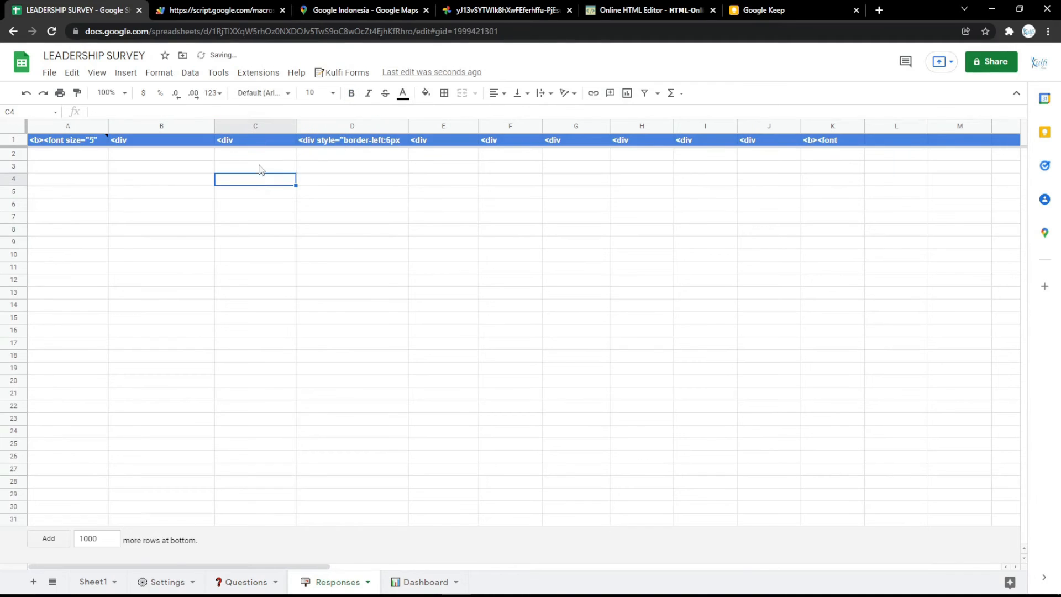
# Step: Reload the live form and submit a test response with Department Office, a choice for every statement and Excellent as the leader rating
pyautogui.click(221, 10)
pyautogui.press('F5')
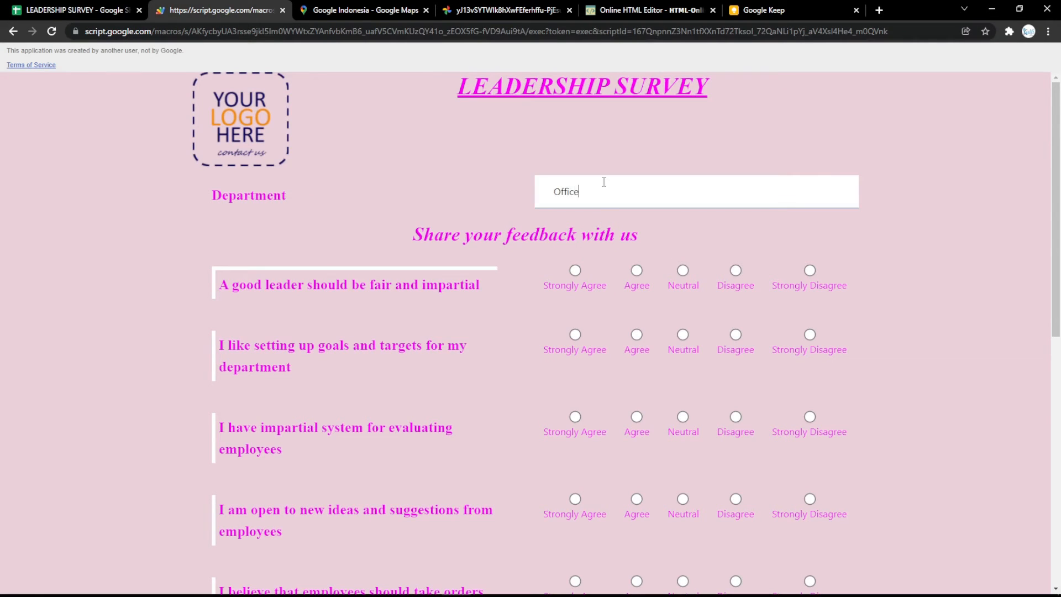
pyautogui.scroll(-8, 644, 359)
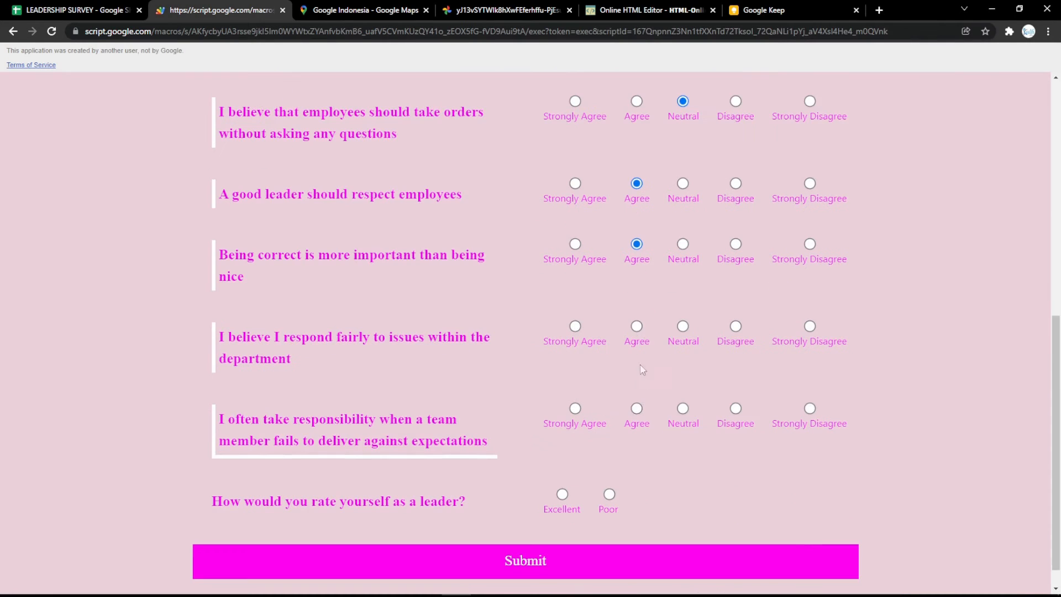
pyautogui.scroll(-1, 564, 500)
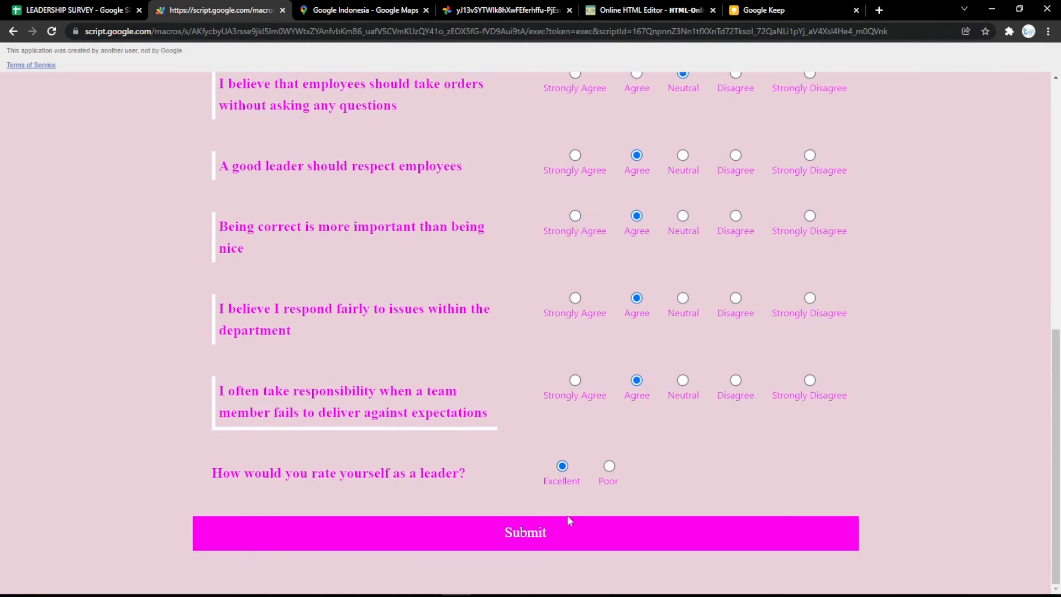
pyautogui.click(567, 517)
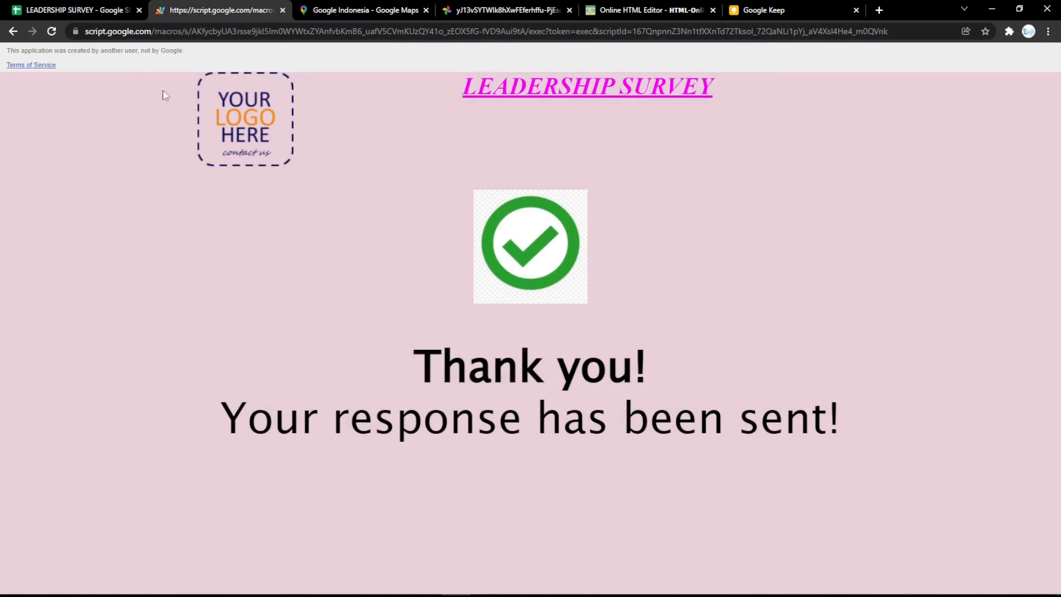
# Step: Compare the test entry in the Responses sheet with the form's success screen and open the Success screen Text setting
pyautogui.click(75, 10)
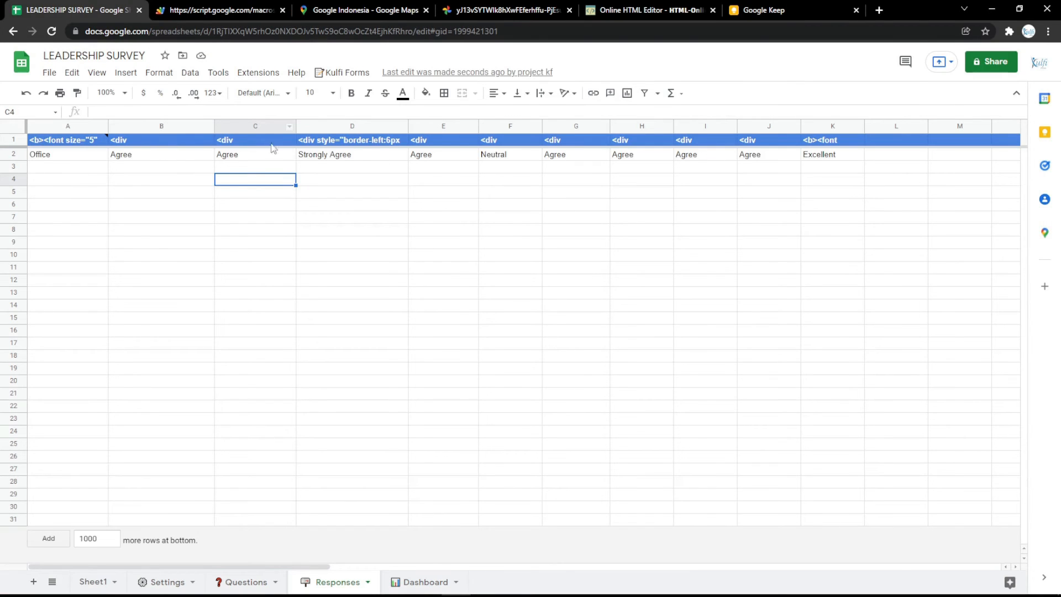
pyautogui.click(216, 7)
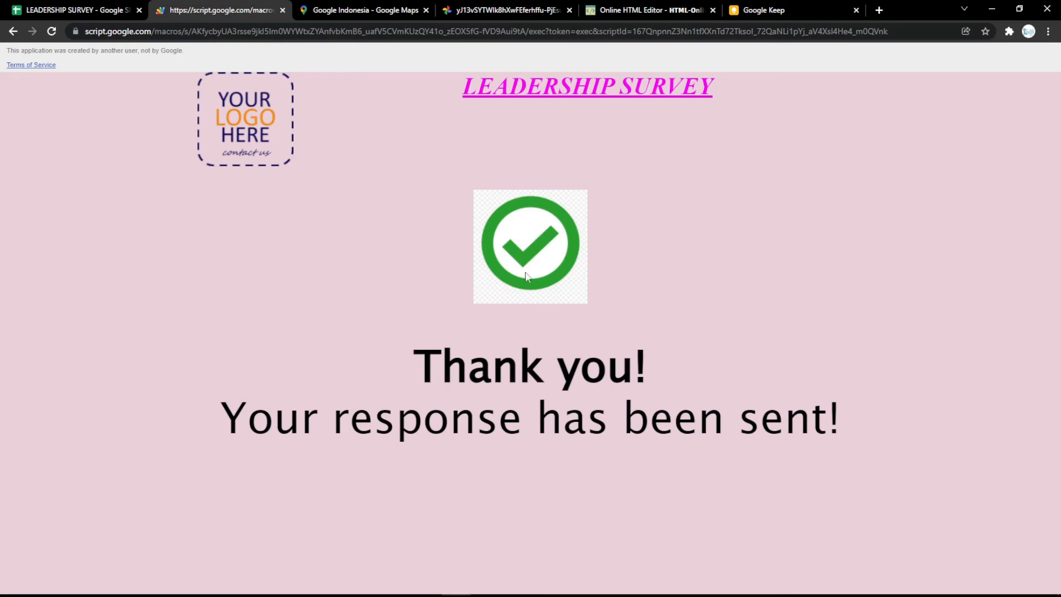
pyautogui.click(70, 6)
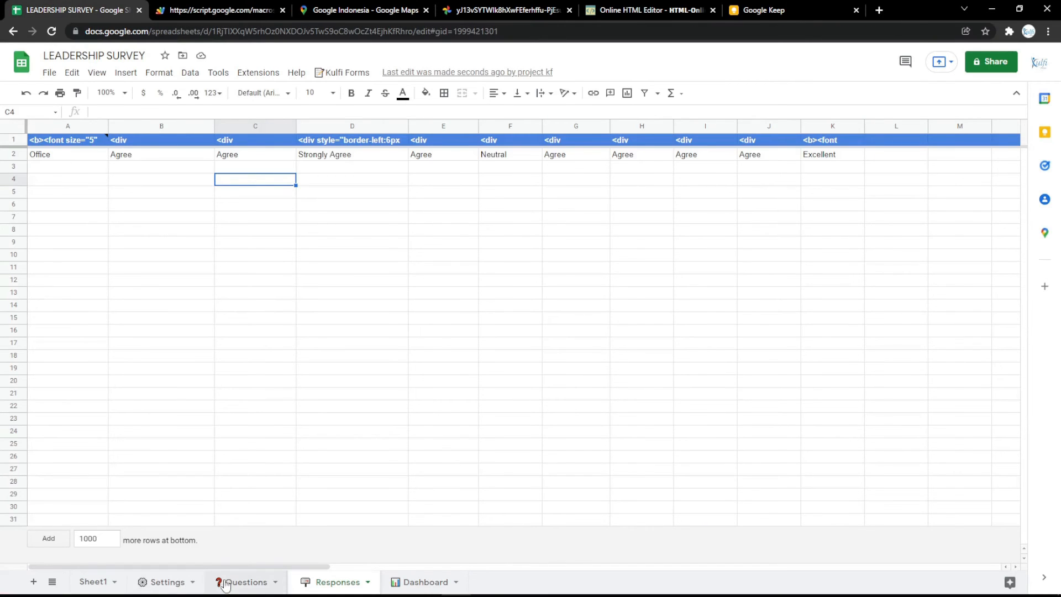
pyautogui.click(166, 582)
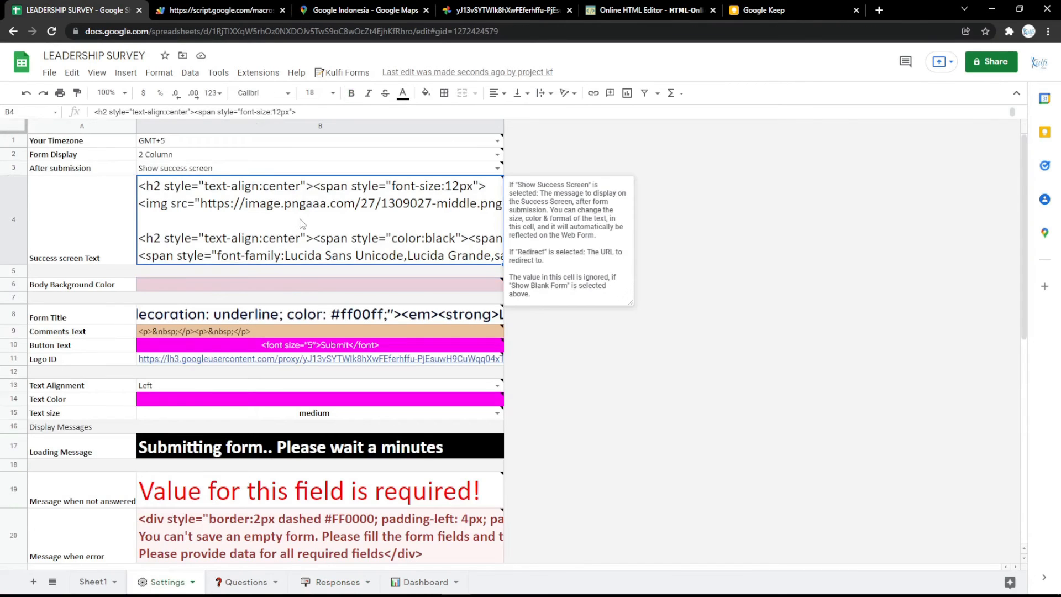
# Step: Open the bookmarked thank_you_PNG66.png image from pngimg.com in a new browser tab and copy its address
pyautogui.click(877, 10)
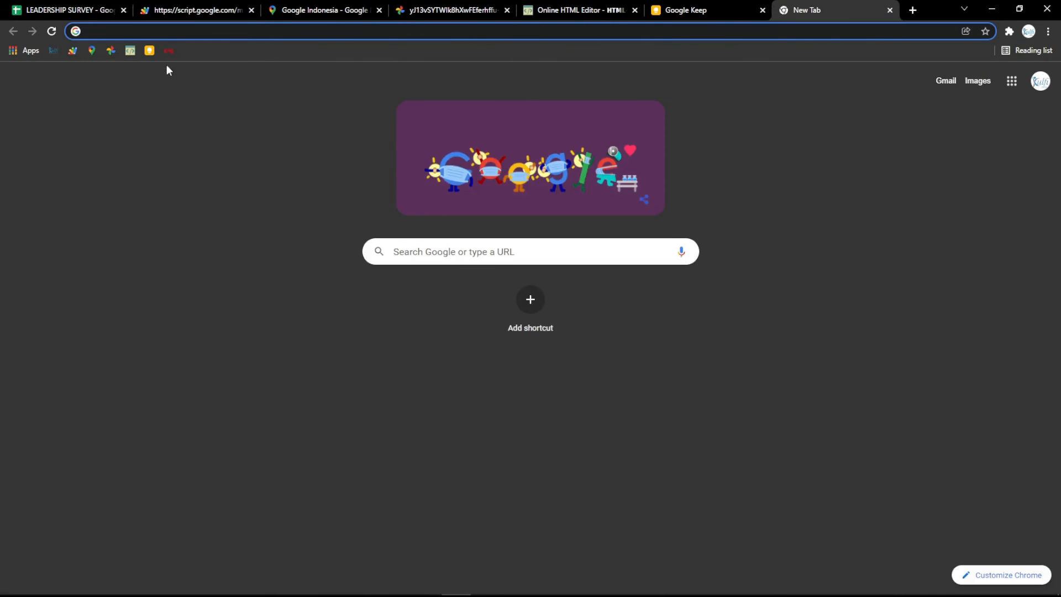
pyautogui.click(169, 54)
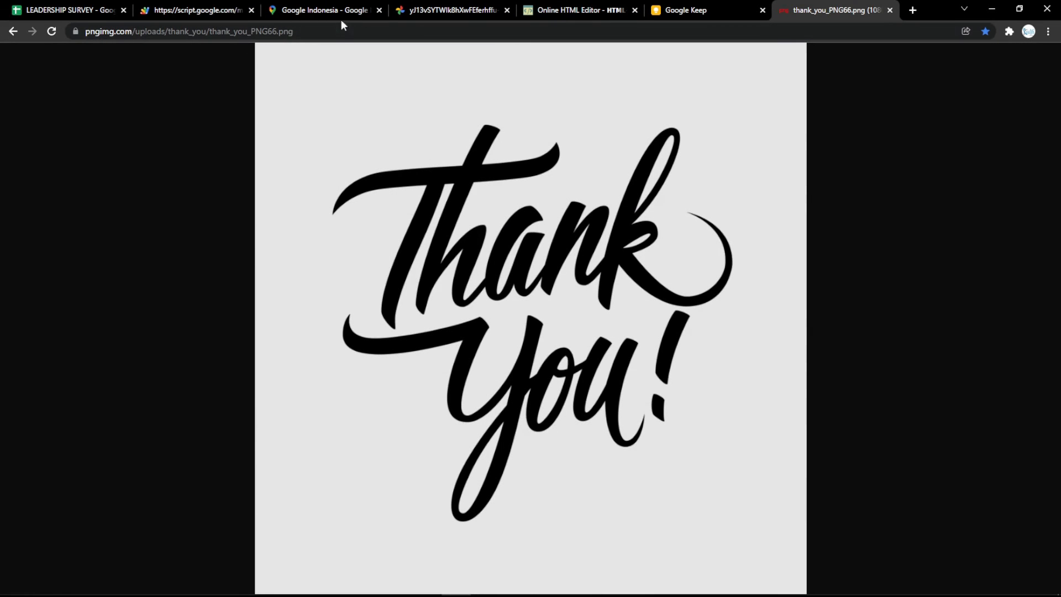
pyautogui.click(339, 31)
pyautogui.click(424, 157)
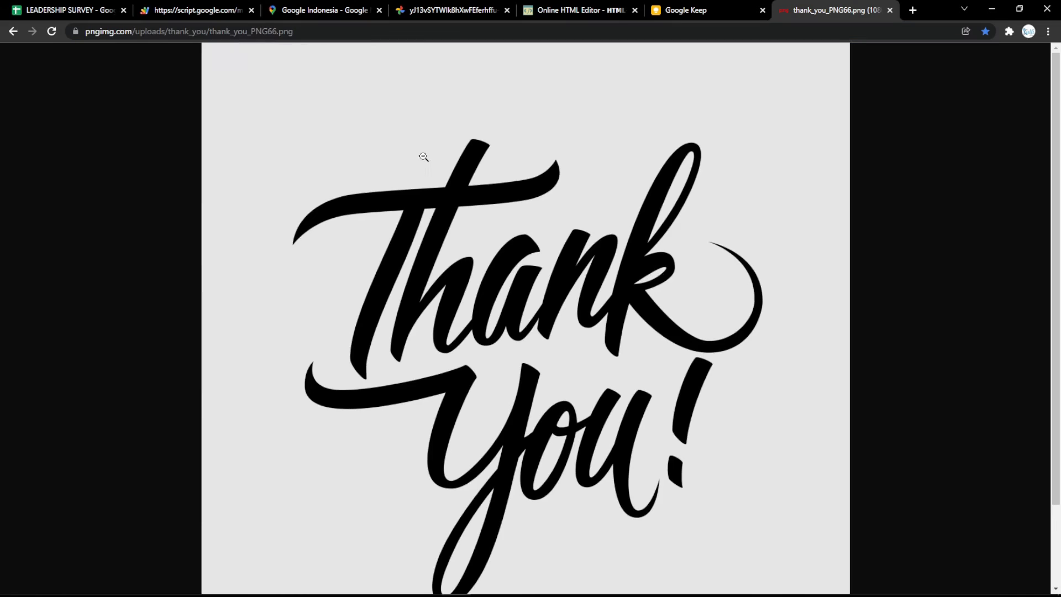
pyautogui.click(381, 31)
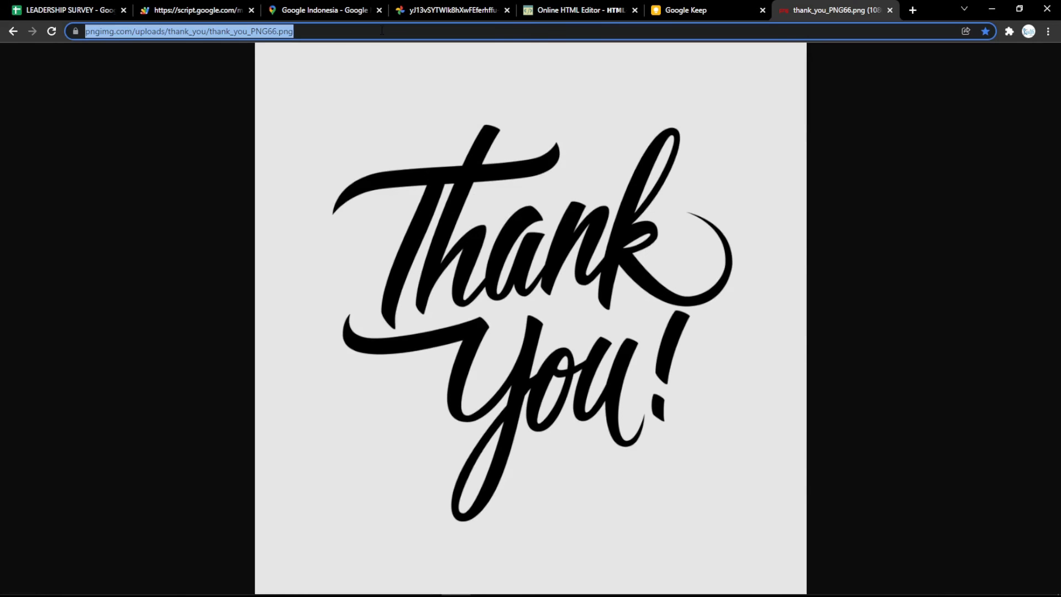
# Step: Replace the LEADERSHIP SURVEY heading in the Online HTML Editor with the Thank You image, resized to about 464 by 464
pyautogui.click(577, 10)
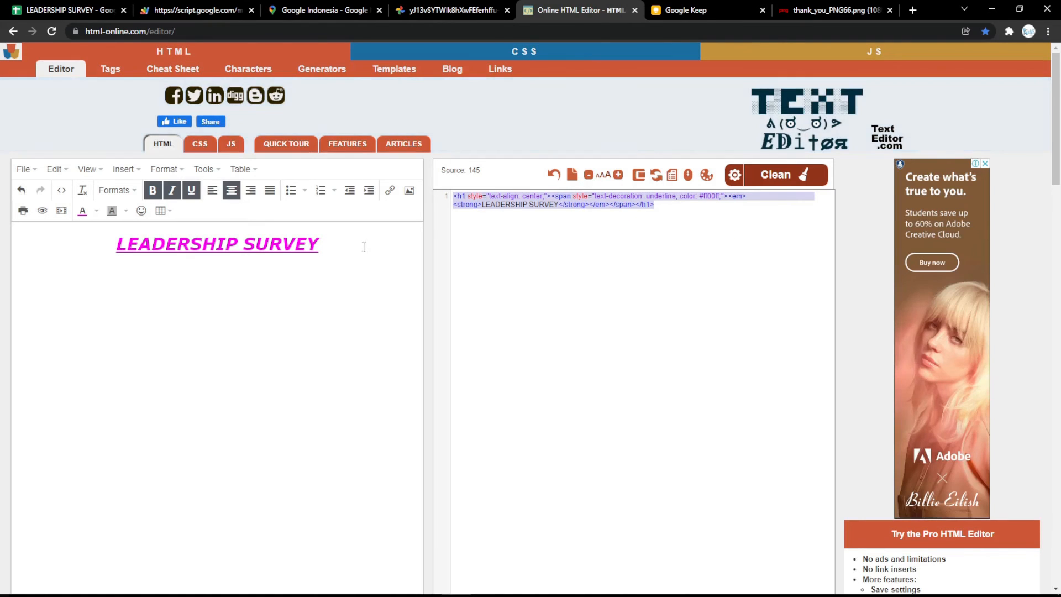
pyautogui.moveTo(331, 242); pyautogui.dragTo(35, 261)
pyautogui.press('BackSpace')
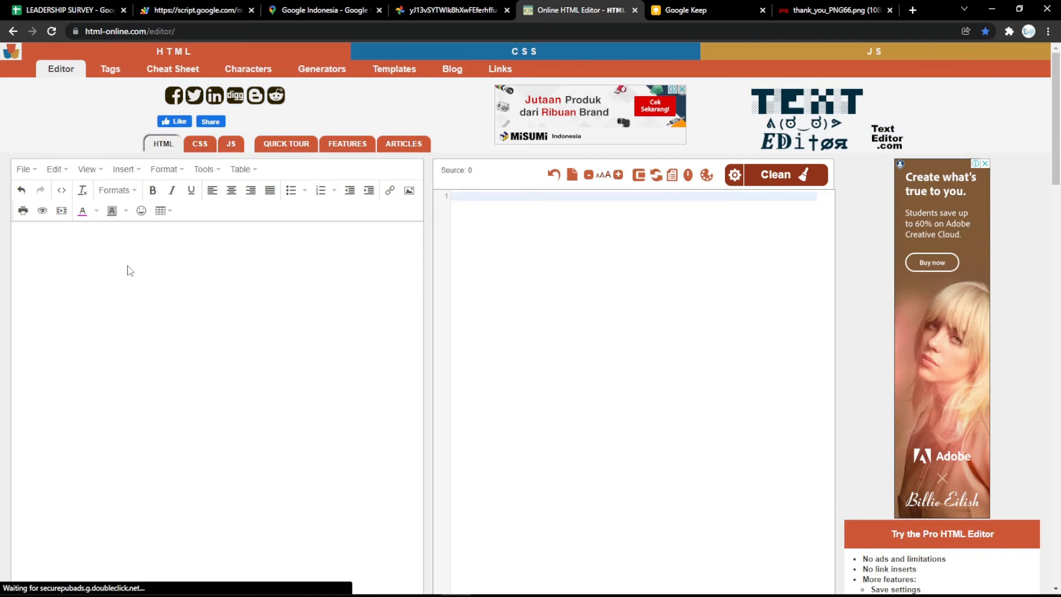
pyautogui.hotkey('ctrl', 'v')
pyautogui.click(169, 304)
pyautogui.moveTo(17, 230); pyautogui.dragTo(135, 367)
pyautogui.moveTo(17, 230); pyautogui.dragTo(89, 303)
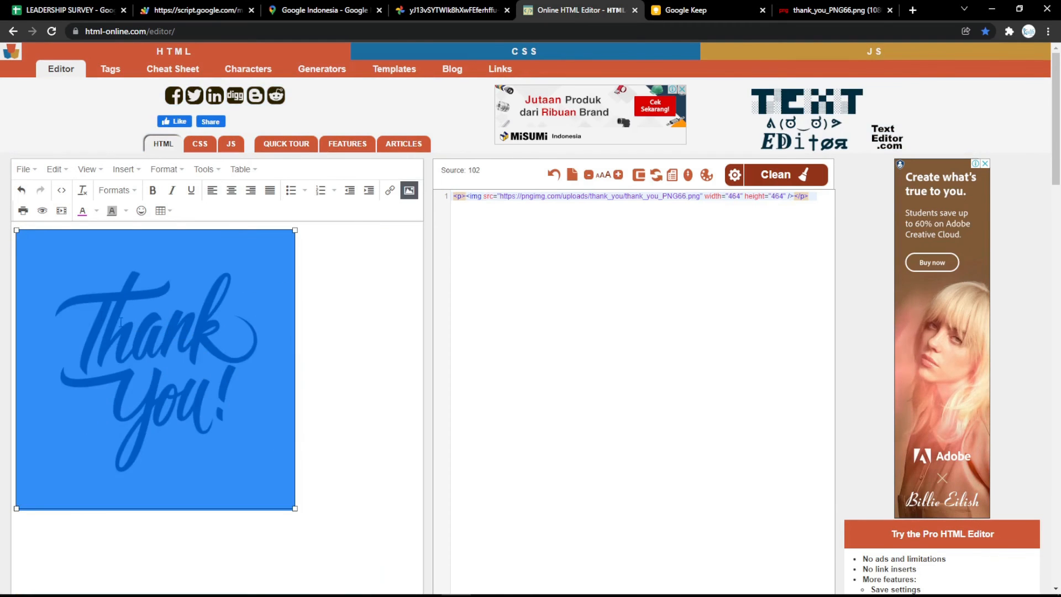
# Step: Set the Thank You image's width and height to 500 in the HTML source
pyautogui.click(736, 198)
pyautogui.doubleClick(736, 196)
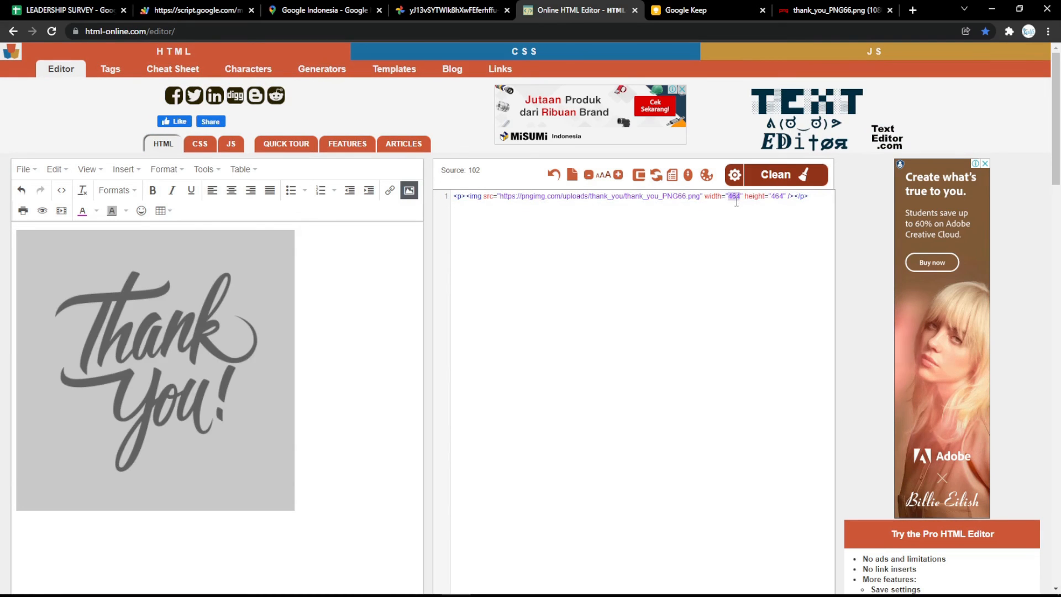
pyautogui.write('500')
pyautogui.doubleClick(777, 196)
pyautogui.write('500')
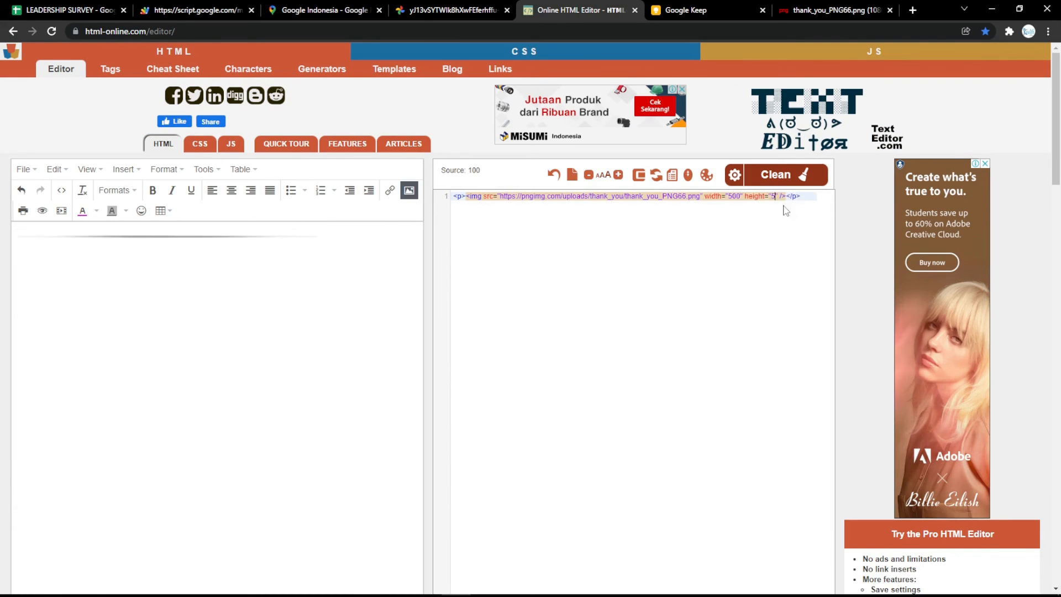
pyautogui.click(795, 227)
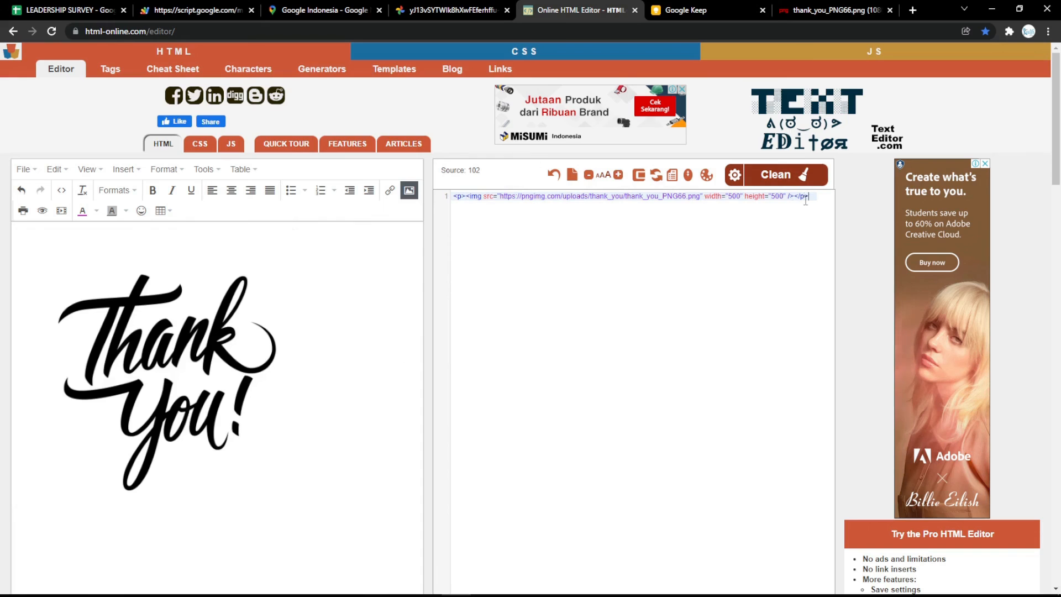
# Step: Copy the Thank You image HTML, paste it over the check-mark image tag in Success screen Text and reload the live form
pyautogui.hotkey('ctrl', 'a')
pyautogui.hotkey('ctrl', 'c')
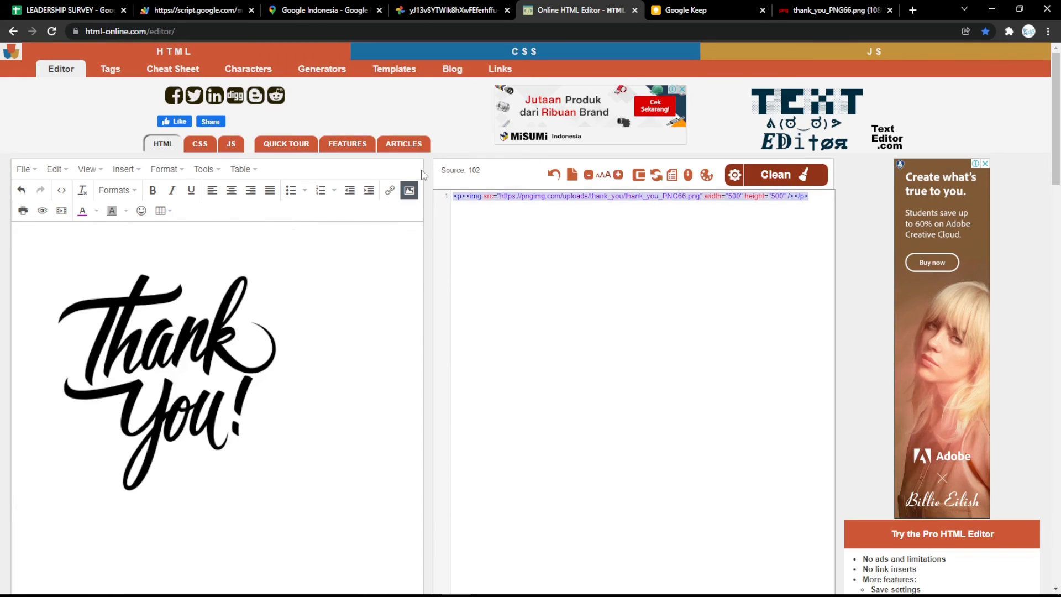
pyautogui.click(68, 10)
pyautogui.doubleClick(144, 214)
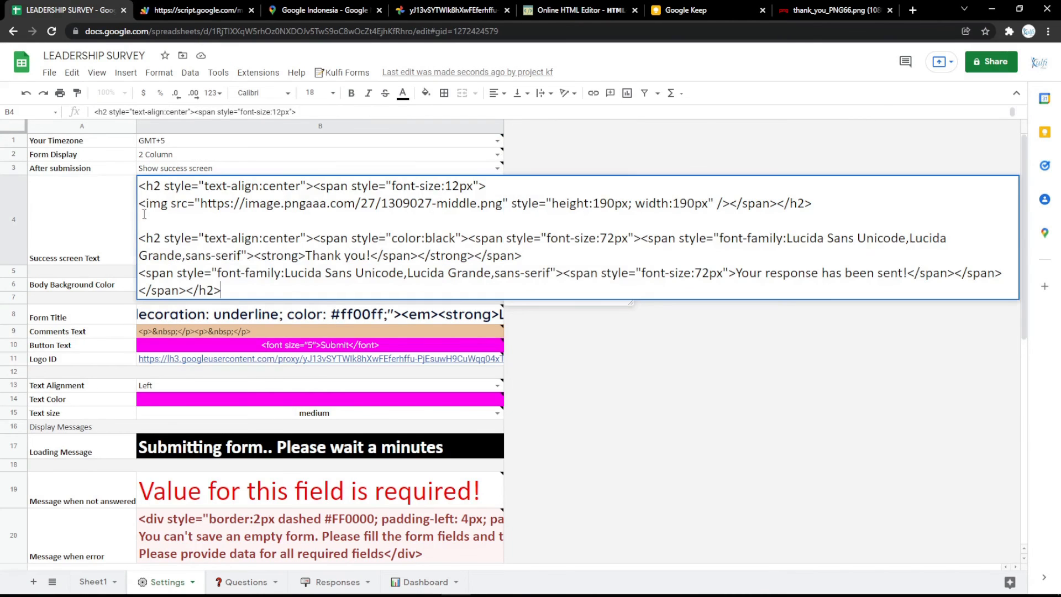
pyautogui.keyDown('shift'); pyautogui.click(727, 204); pyautogui.keyUp('shift')
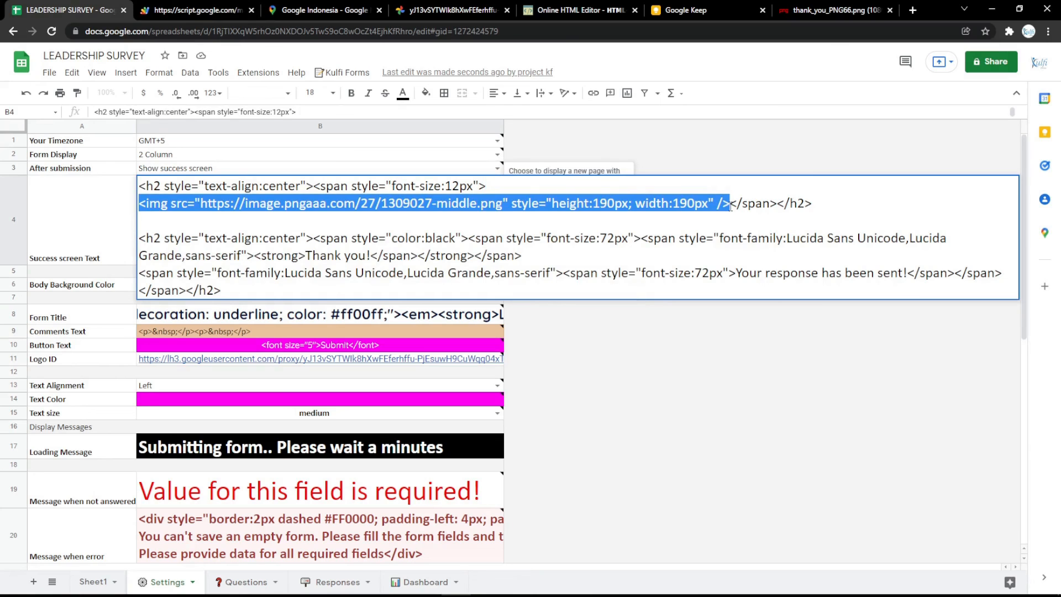
pyautogui.hotkey('ctrl', 'v')
pyautogui.click(713, 337)
pyautogui.click(221, 9)
pyautogui.press('F5')
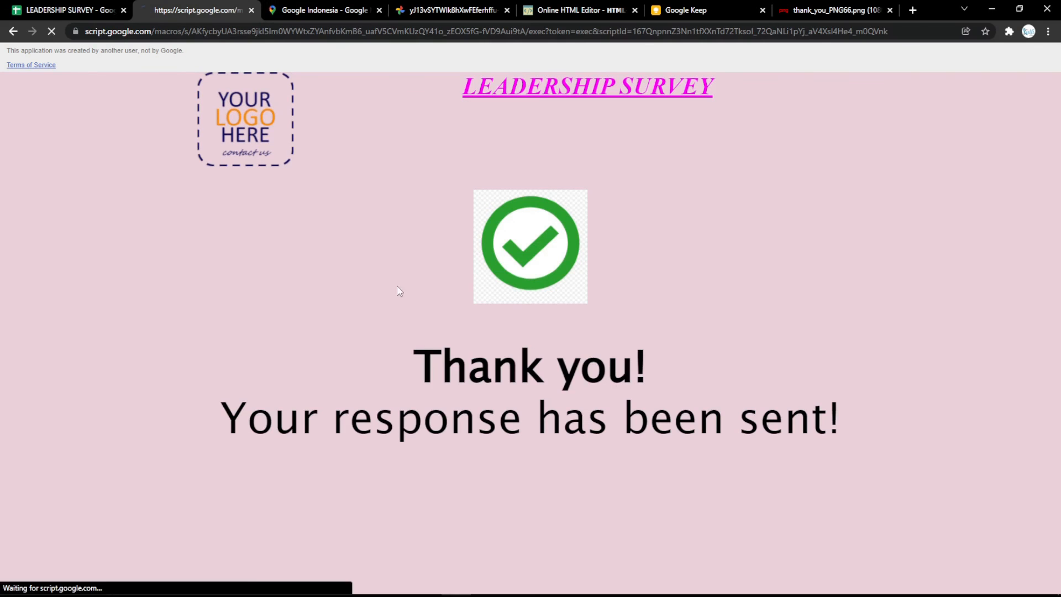